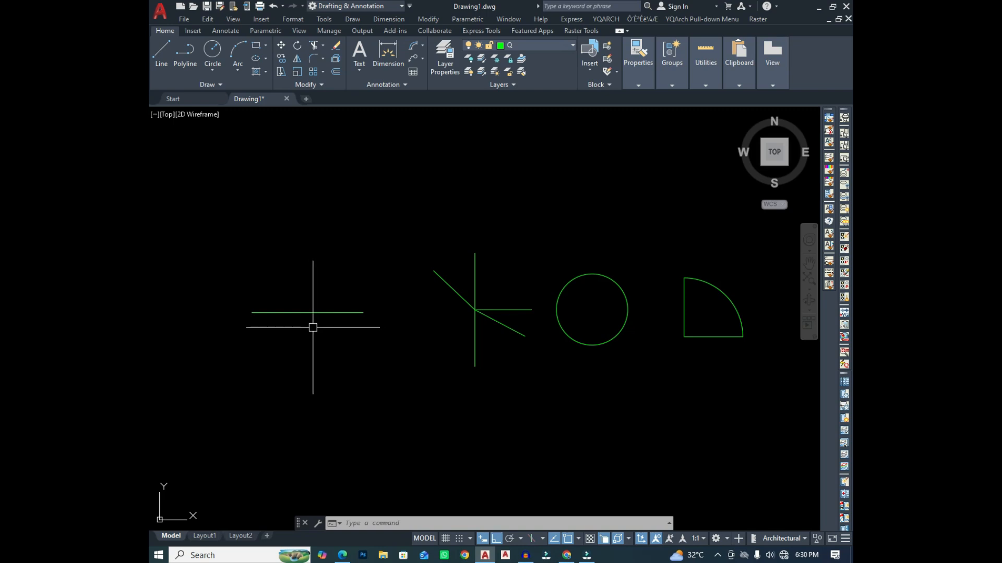
# Step: Add an aligned dimension between the endpoints of the separate horizontal line, with the dimension line placed above it
pyautogui.moveTo(309, 323); pyautogui.dragTo(317, 323, button='middle')
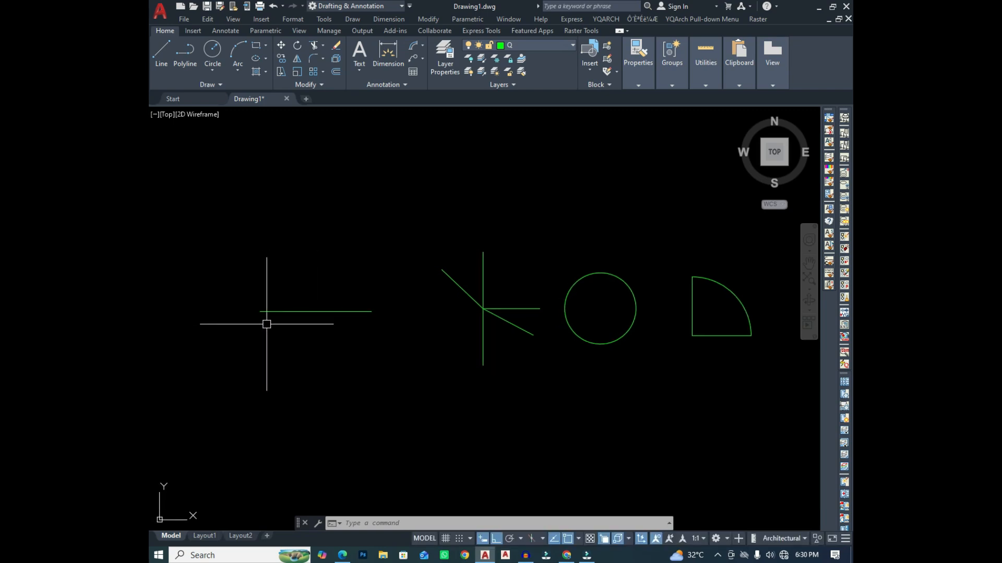
pyautogui.scroll(2, 274, 318)
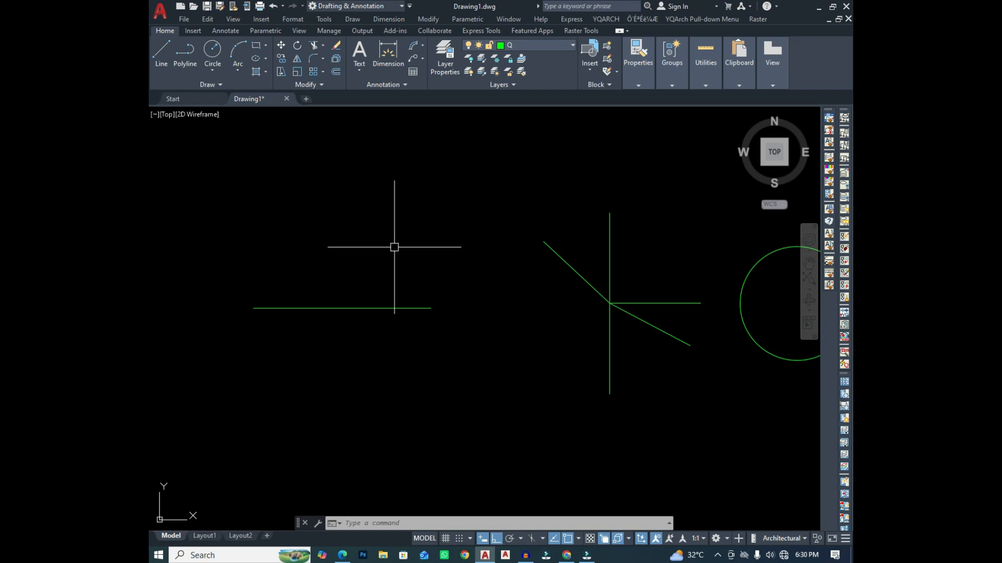
pyautogui.write('al')
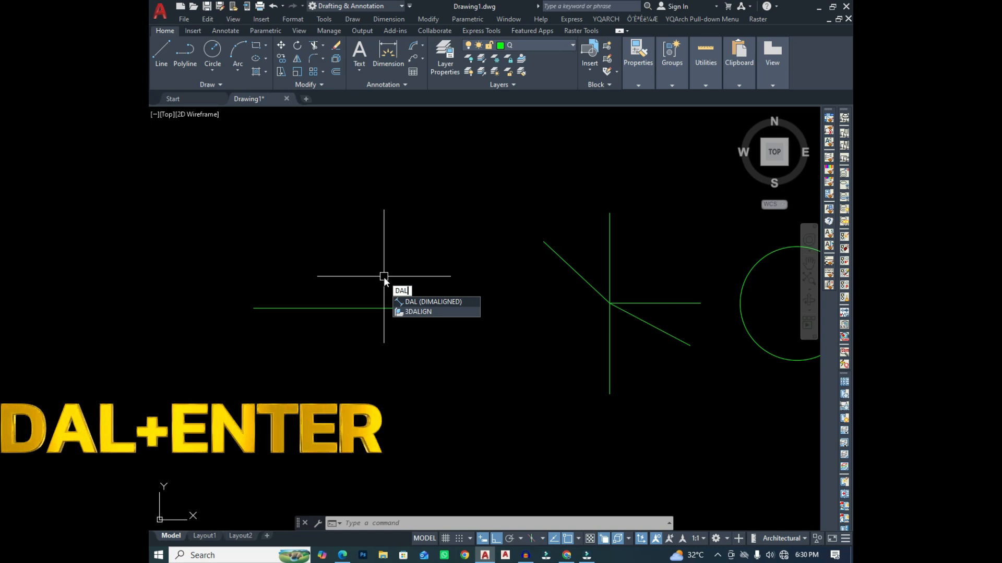
pyautogui.press('Return')
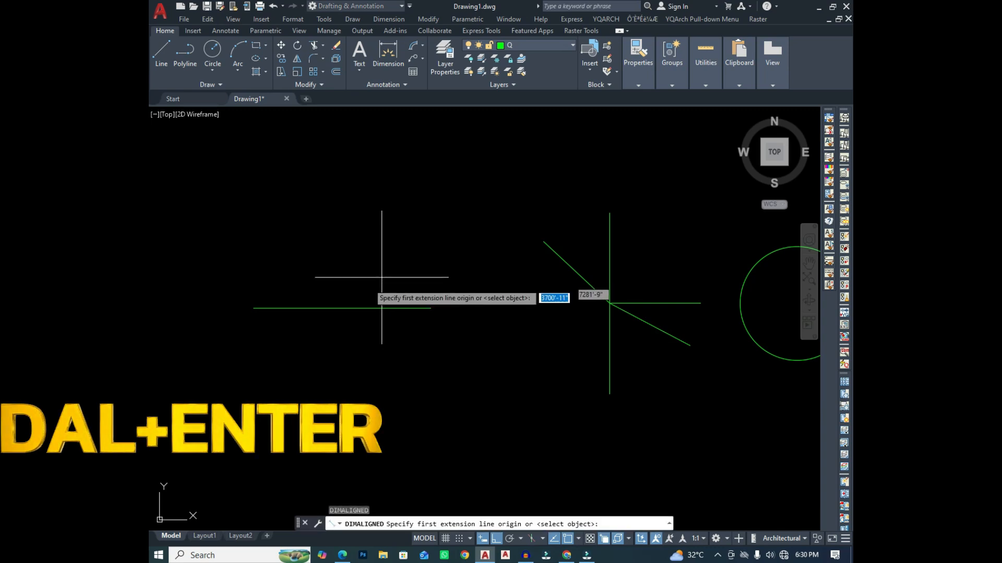
pyautogui.click(254, 308)
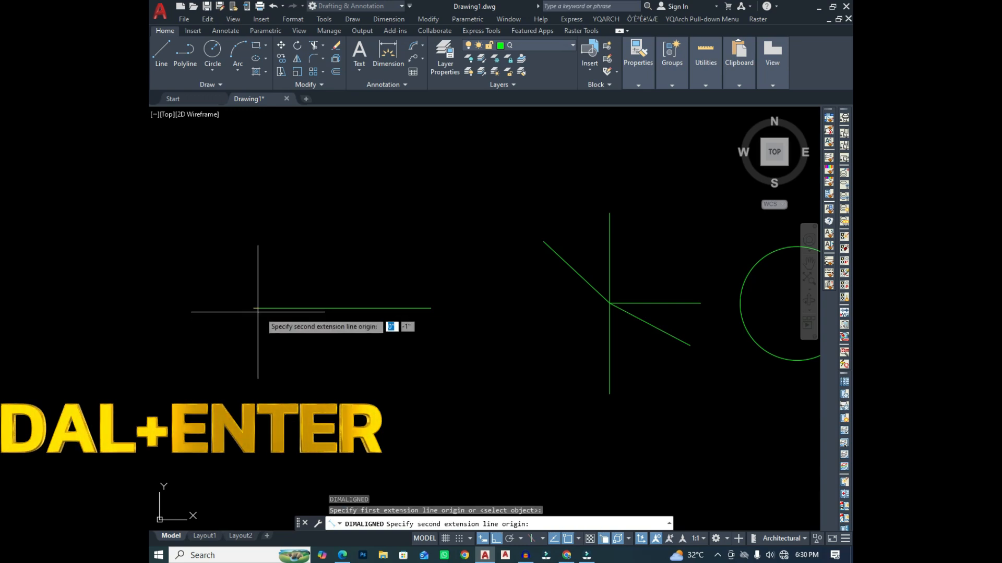
pyautogui.click(430, 308)
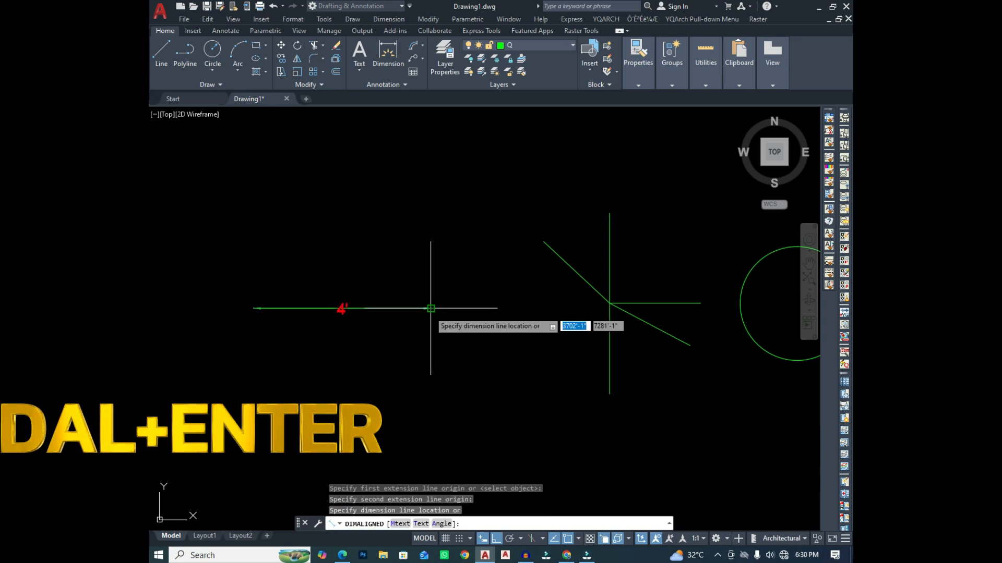
pyautogui.click(430, 271)
pyautogui.scroll(4, 344, 273)
pyautogui.scroll(2, 340, 284)
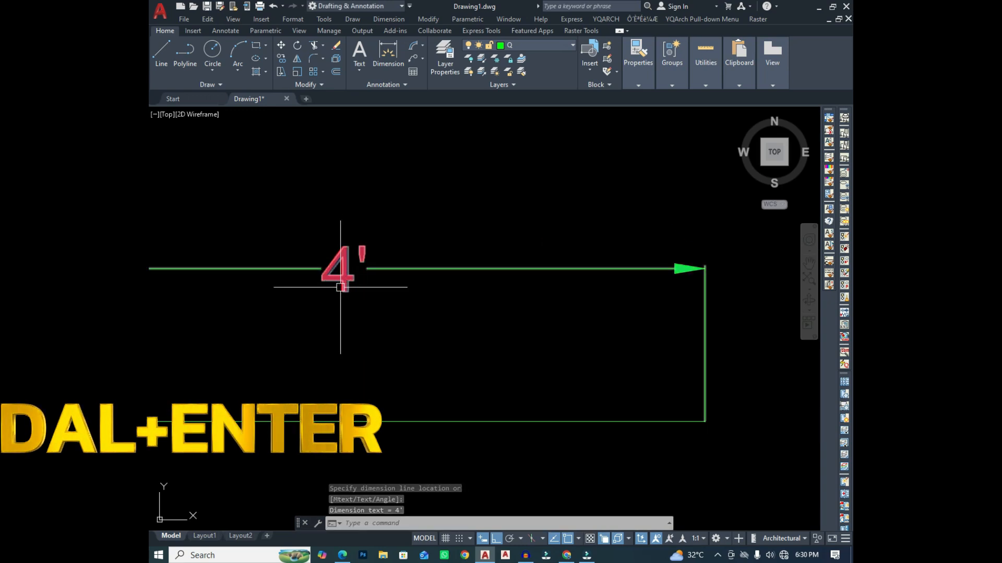
# Step: Add a second aligned dimension to the same horizontal line, with the dimension line placed below it
pyautogui.scroll(-4, 341, 288)
pyautogui.moveTo(340, 287)
pyautogui.mouseDown(button='middle')
pyautogui.moveTo(346, 281)
pyautogui.moveTo(321, 307)
pyautogui.mouseUp(button='middle')
pyautogui.scroll(-4, 341, 285)
pyautogui.scroll(2, 340, 284)
pyautogui.moveTo(388, 296); pyautogui.dragTo(339, 301, button='middle')
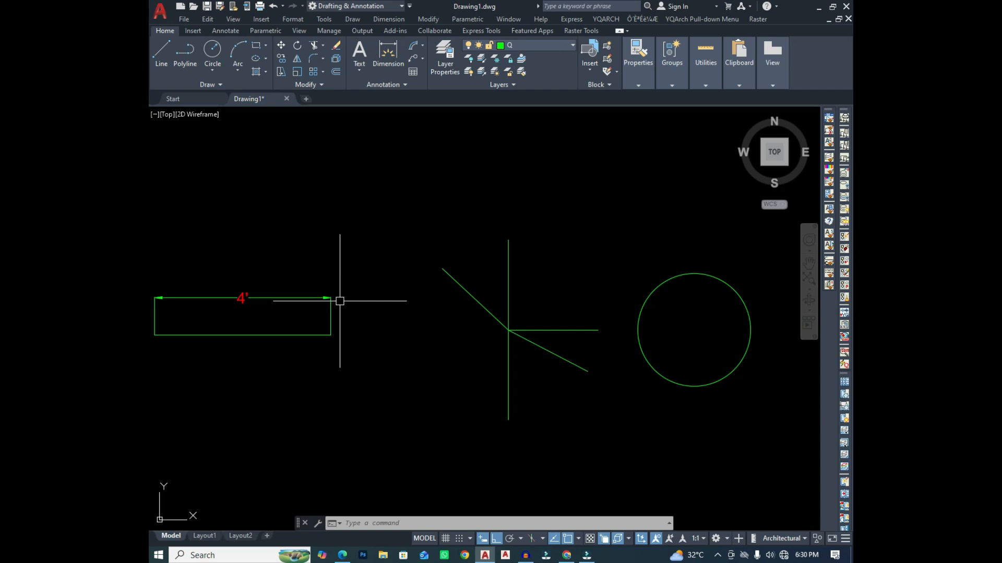
pyautogui.moveTo(339, 301); pyautogui.dragTo(449, 259, button='middle')
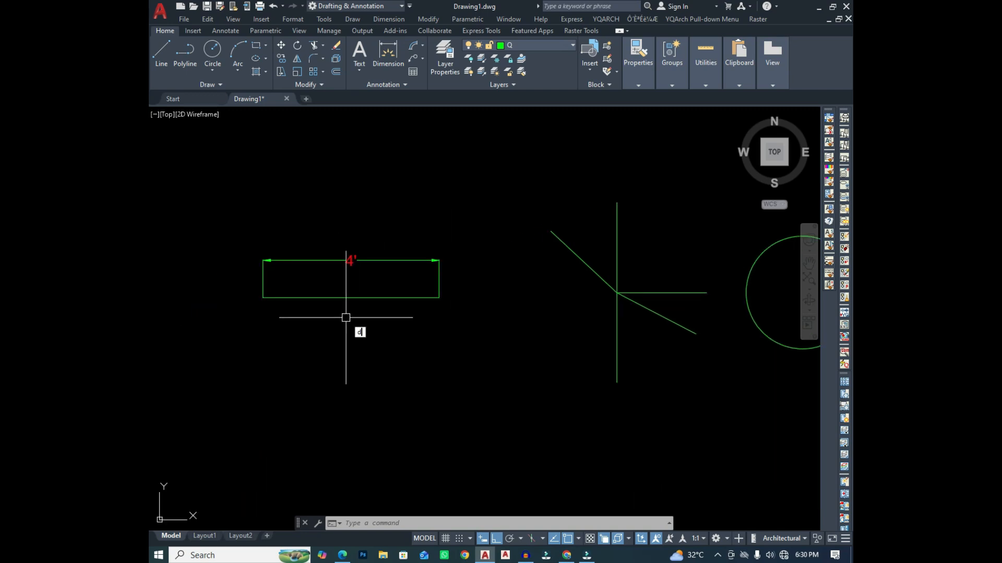
pyautogui.write('al')
pyautogui.press('Return')
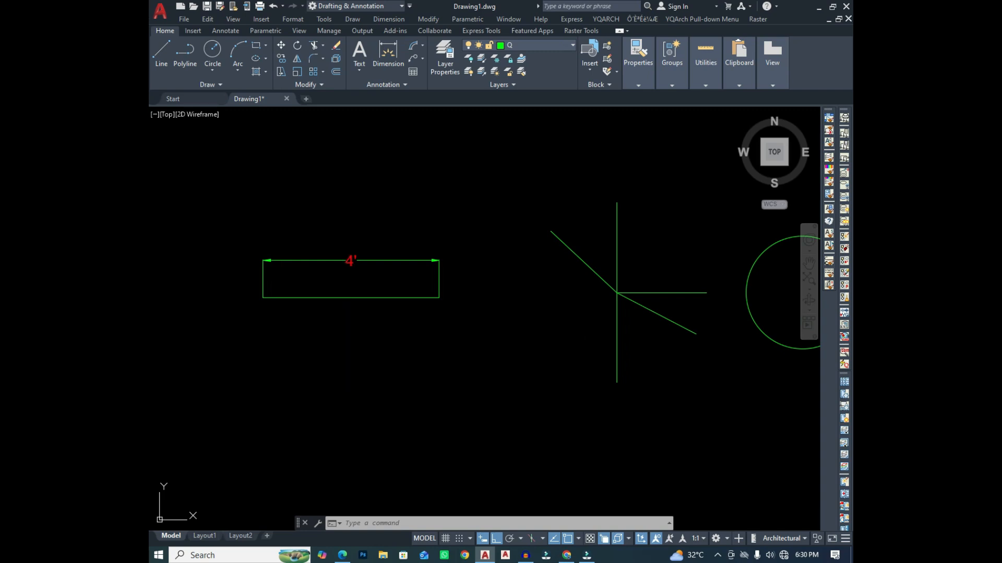
pyautogui.click(262, 297)
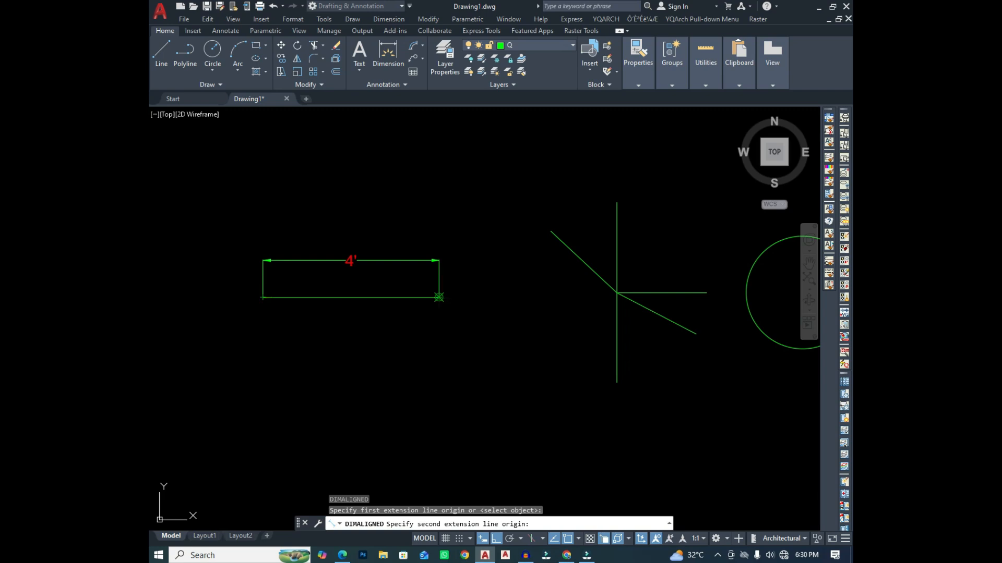
pyautogui.click(439, 298)
pyautogui.click(438, 344)
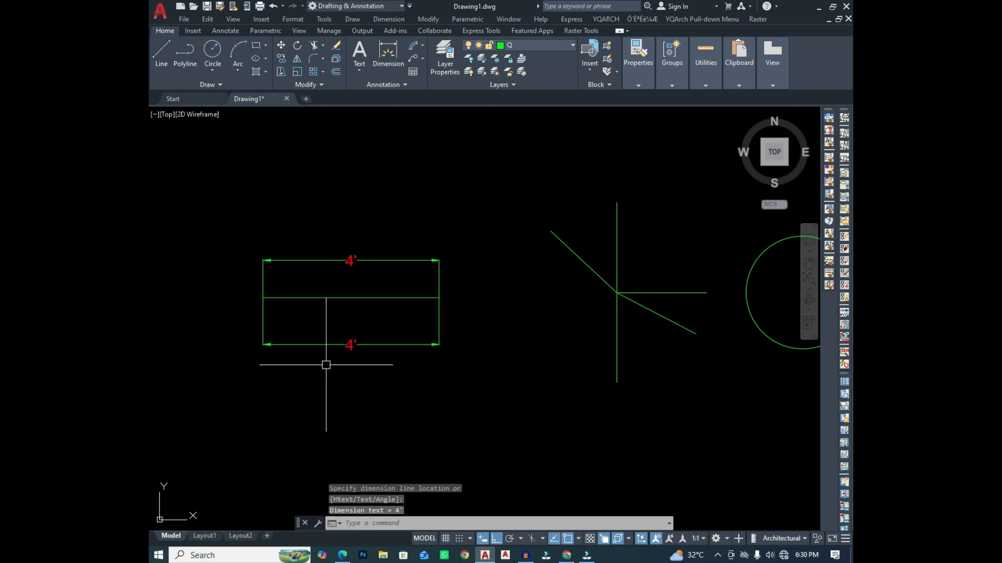
pyautogui.click(349, 298)
pyautogui.press('Escape')
# Step: Add an angular dimension between the upper vertical line and the horizontal line of the radiating line group
pyautogui.moveTo(470, 309); pyautogui.dragTo(220, 328, button='middle')
pyautogui.moveTo(298, 323); pyautogui.dragTo(335, 300, button='middle')
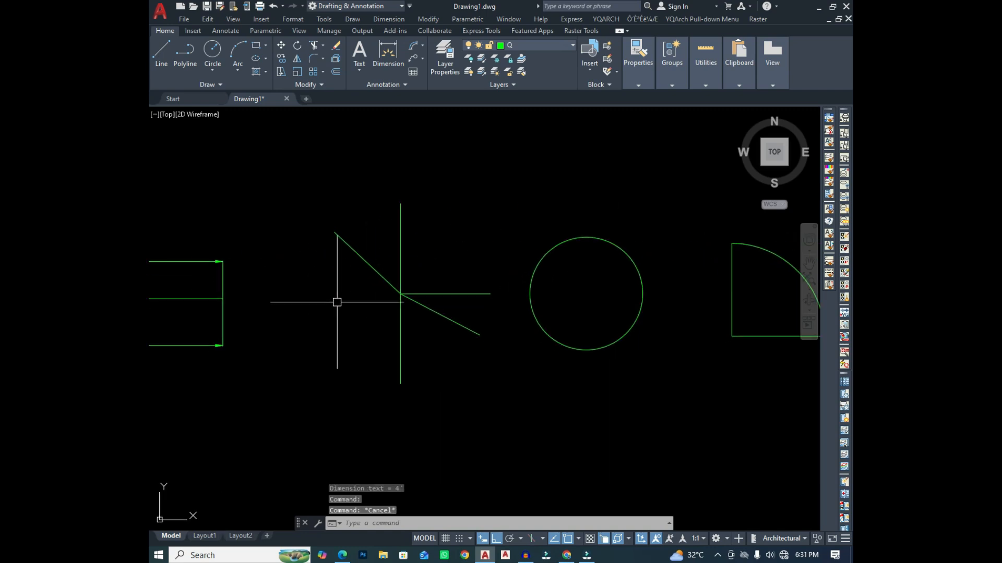
pyautogui.scroll(2, 389, 273)
pyautogui.moveTo(389, 273); pyautogui.dragTo(398, 275, button='middle')
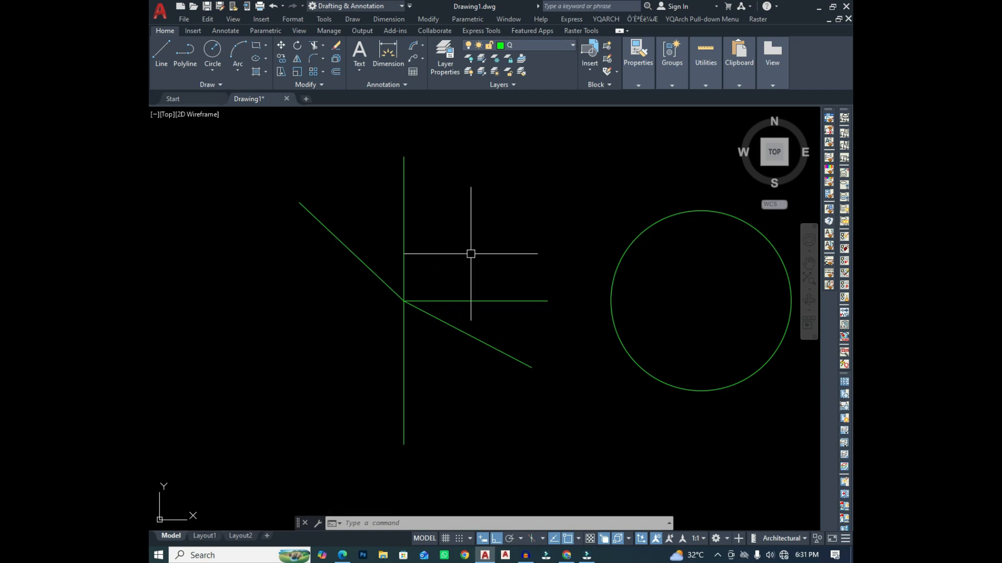
pyautogui.write('an')
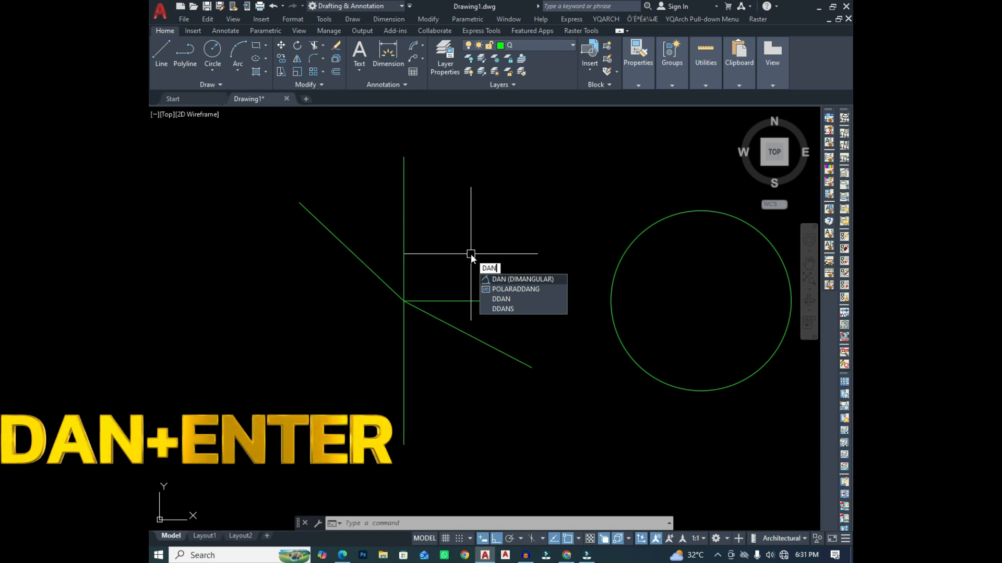
pyautogui.press('Return')
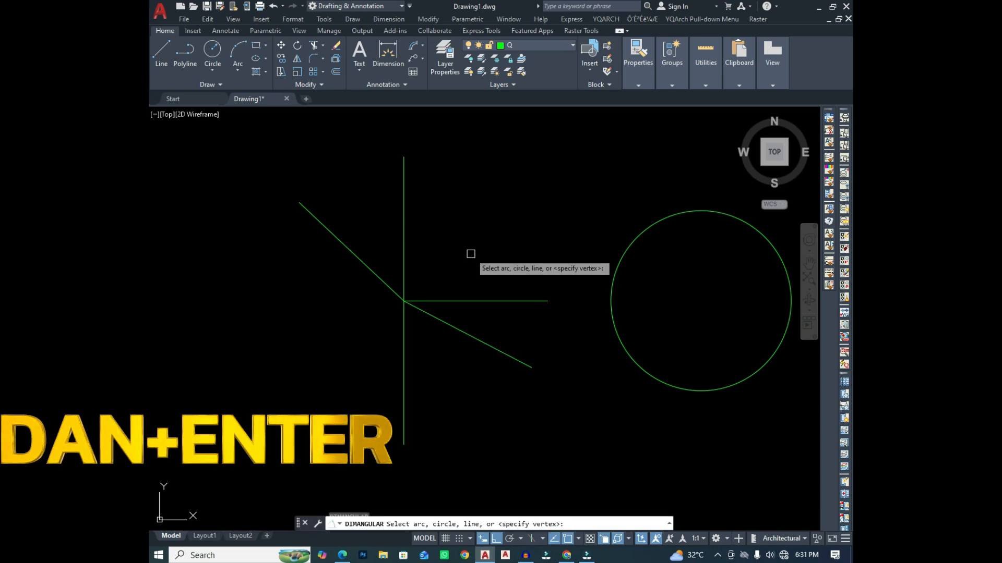
pyautogui.click(404, 226)
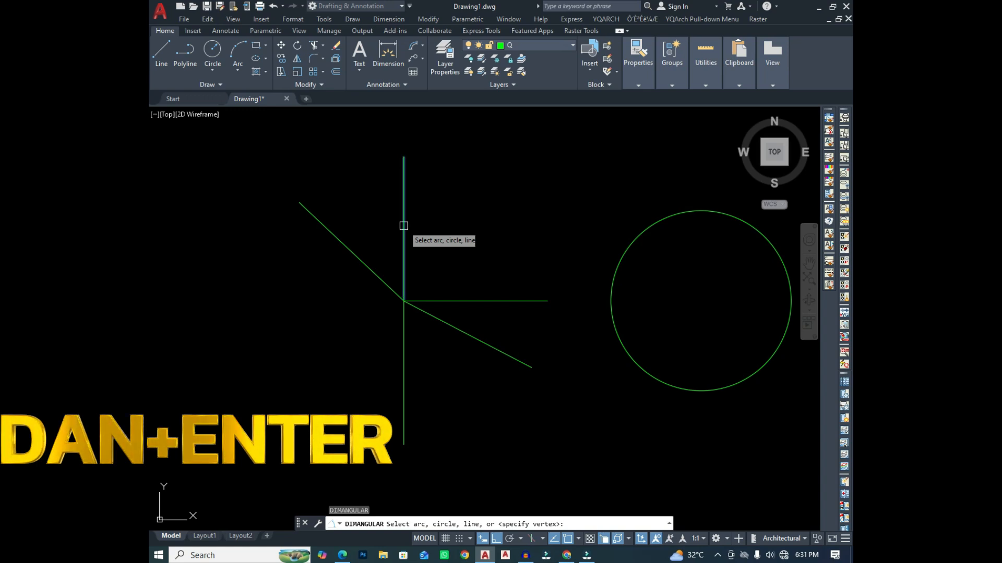
pyautogui.click(476, 301)
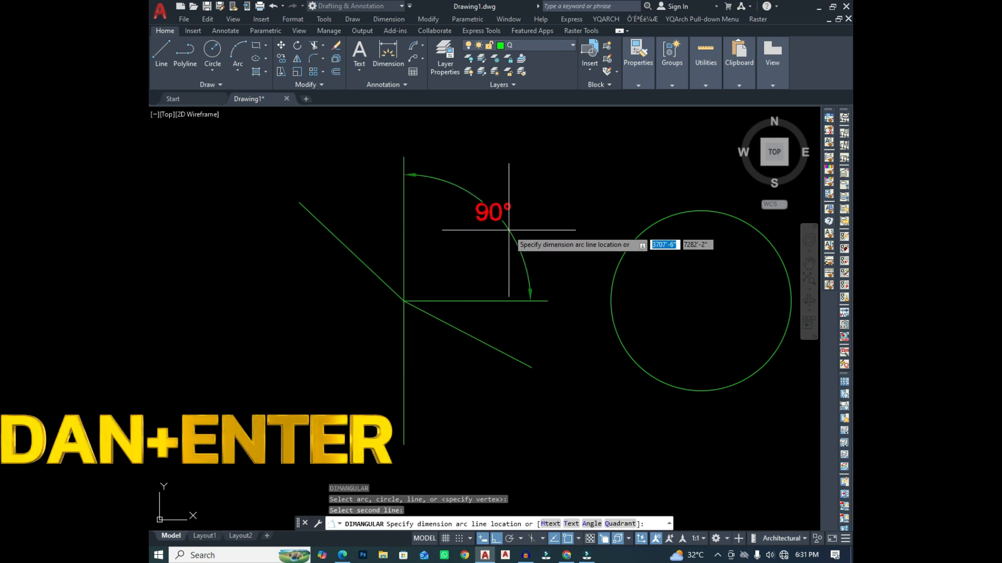
pyautogui.click(482, 247)
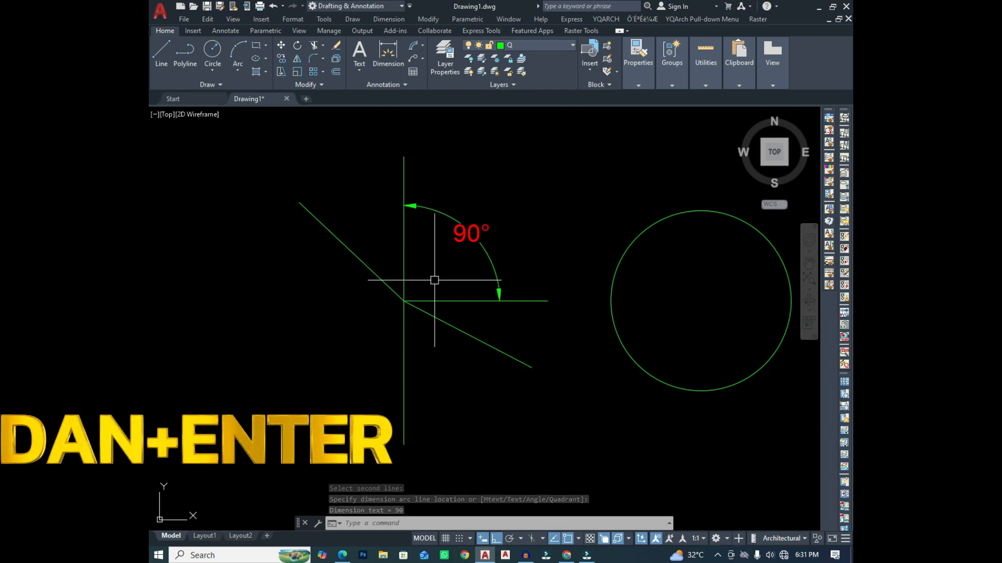
# Step: Add an angular dimension between the upper vertical line and the upper-left slanted line, with its arc placed inside that angle
pyautogui.write('Da')
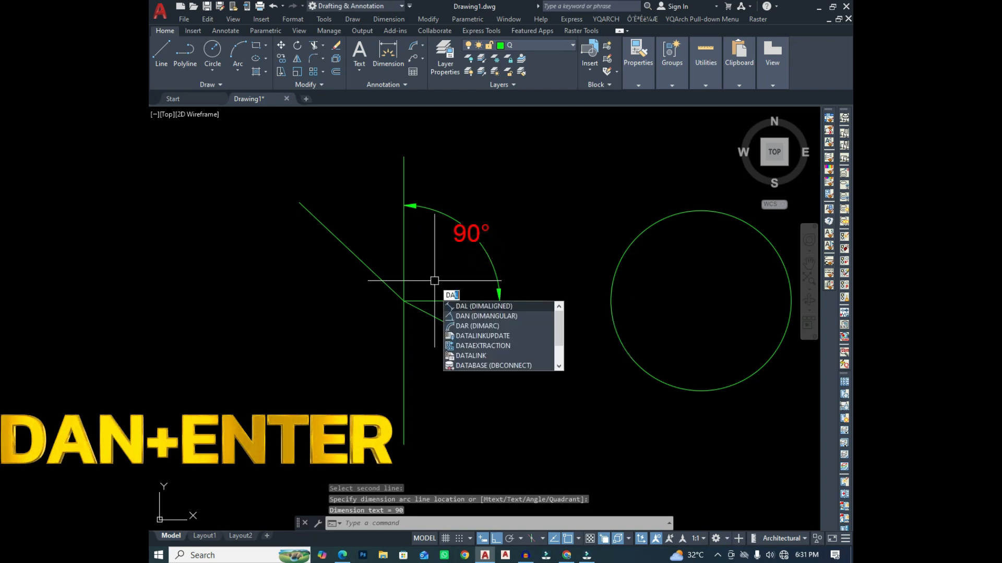
pyautogui.write('n')
pyautogui.press('Return')
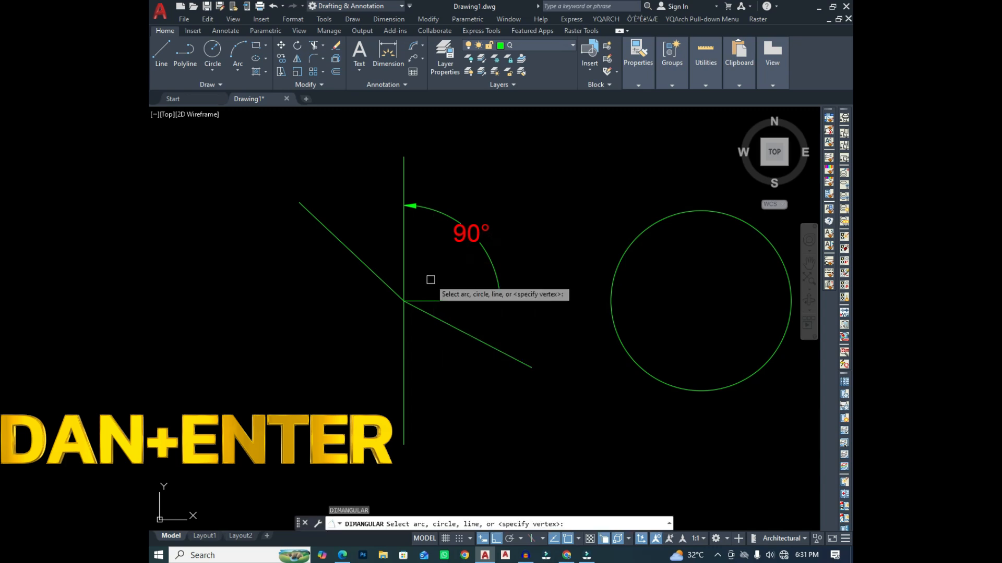
pyautogui.click(400, 248)
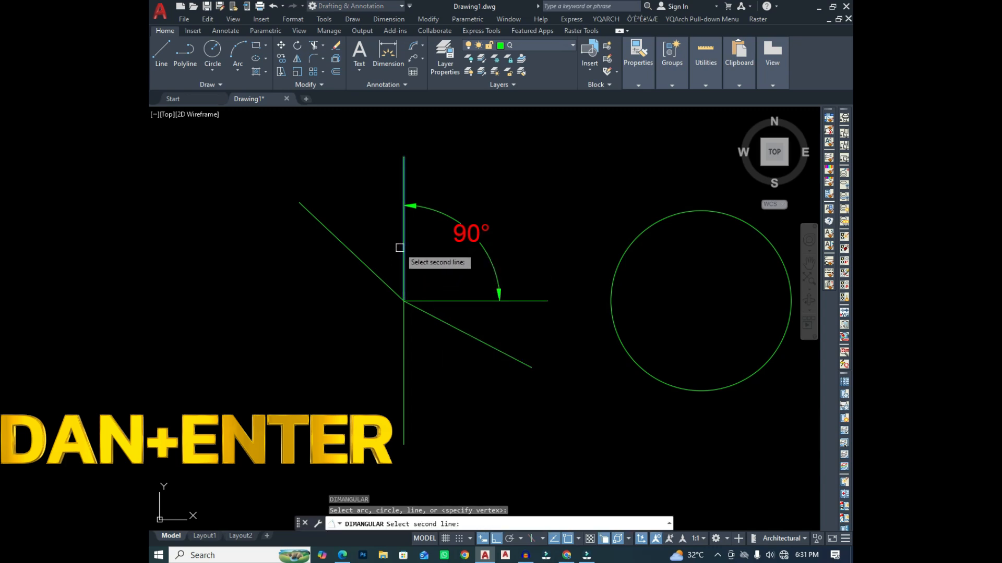
pyautogui.click(365, 264)
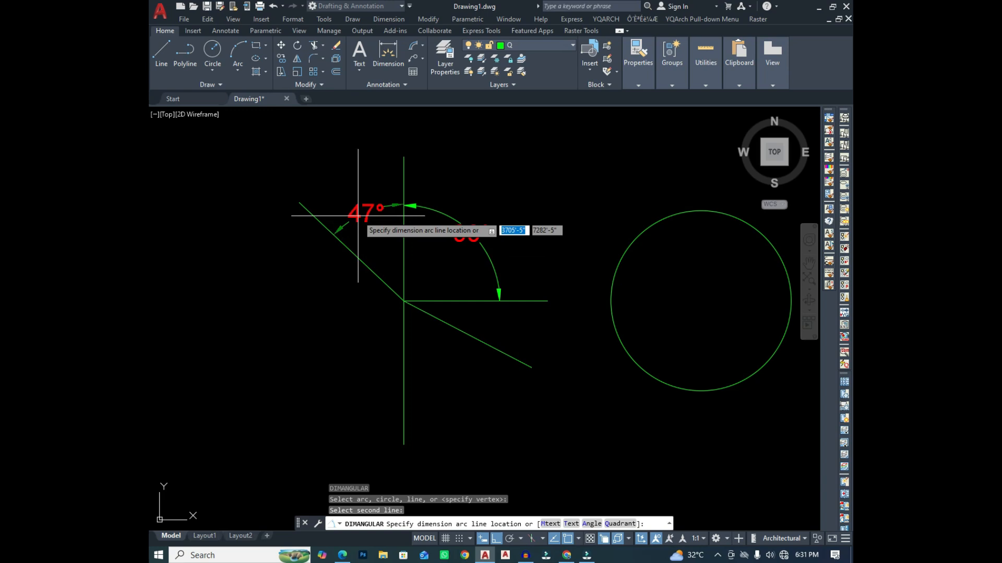
pyautogui.click(391, 193)
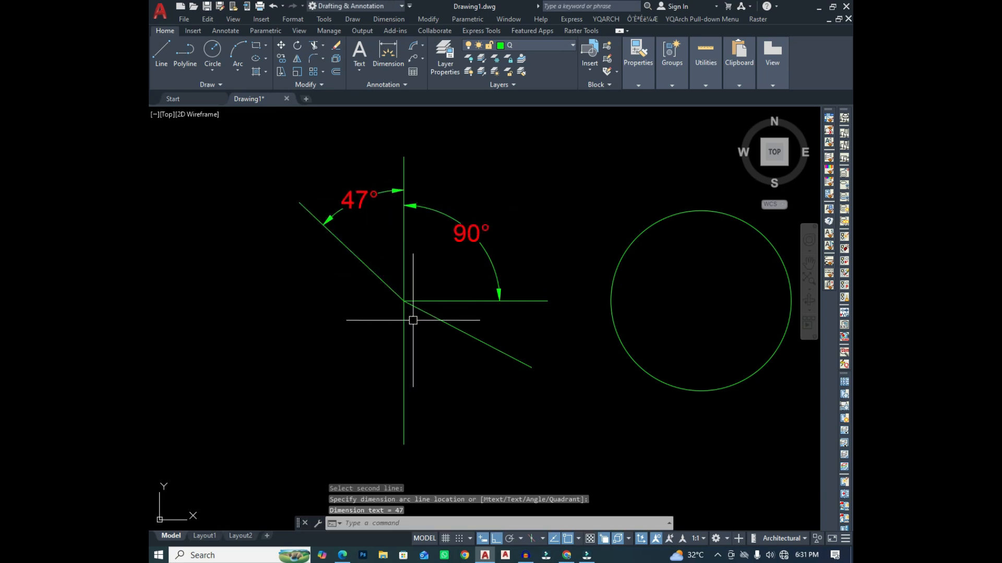
# Step: Add an angular dimension between the lower vertical line and the upper-left slanted line
pyautogui.press('Return')
pyautogui.click(401, 346)
pyautogui.click(371, 271)
pyautogui.click(320, 305)
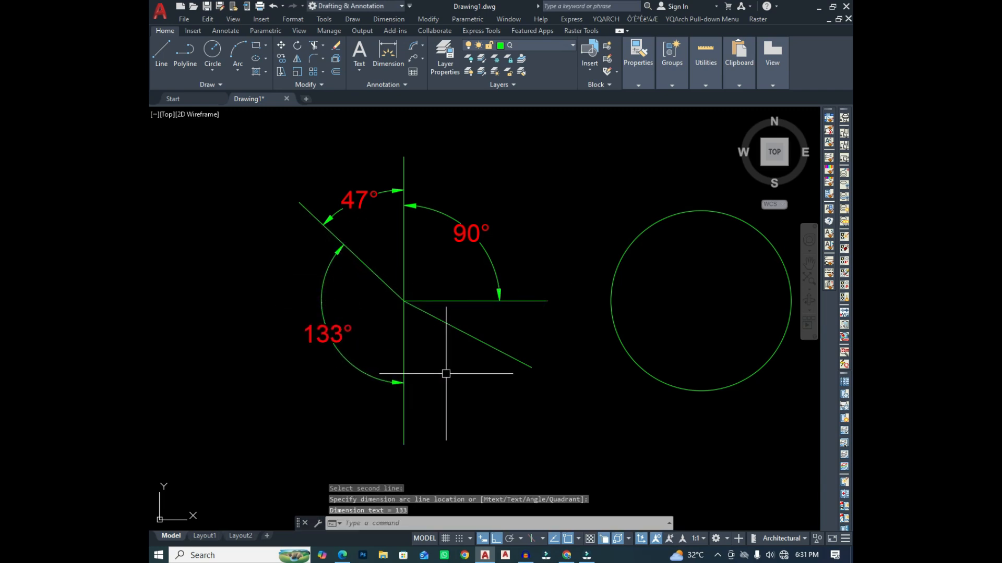
# Step: Add an angular dimension between the lower vertical line and the lower-right slanted line
pyautogui.press('Return')
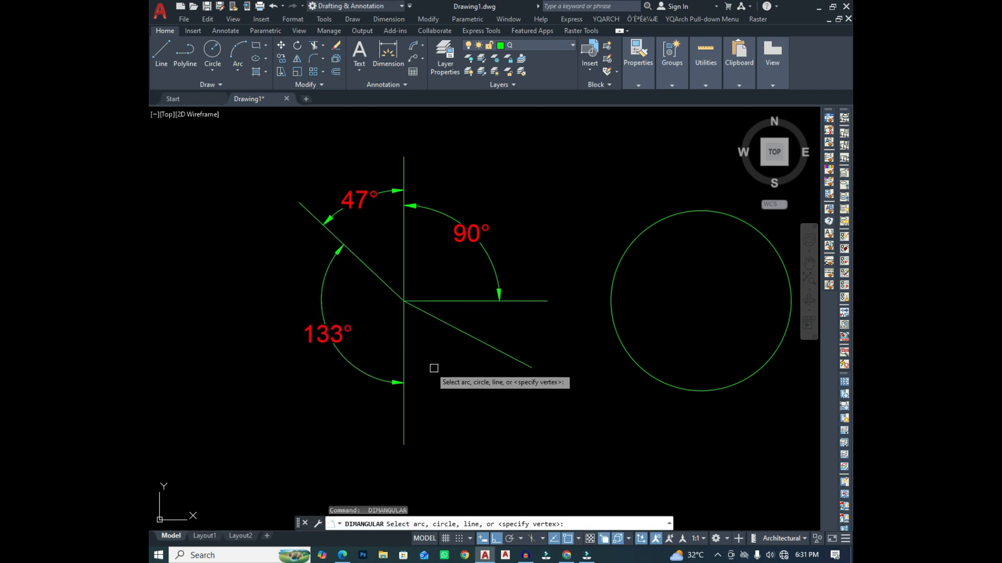
pyautogui.click(404, 350)
pyautogui.click(469, 335)
pyautogui.click(482, 375)
# Step: Add an angular dimension between the lower-right slanted line and the horizontal line of the radiating group
pyautogui.press('Return')
pyautogui.click(470, 335)
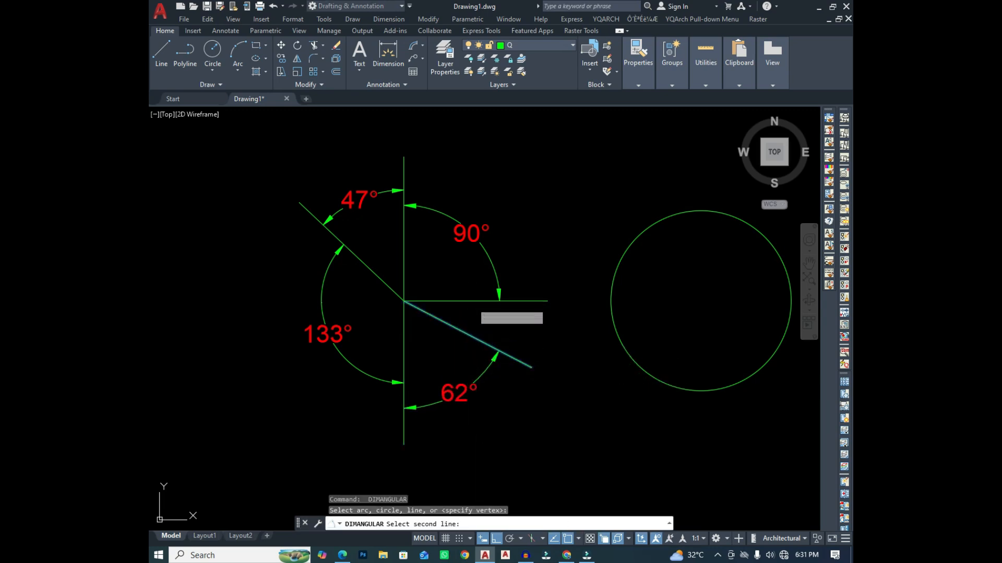
pyautogui.click(522, 301)
pyautogui.click(525, 329)
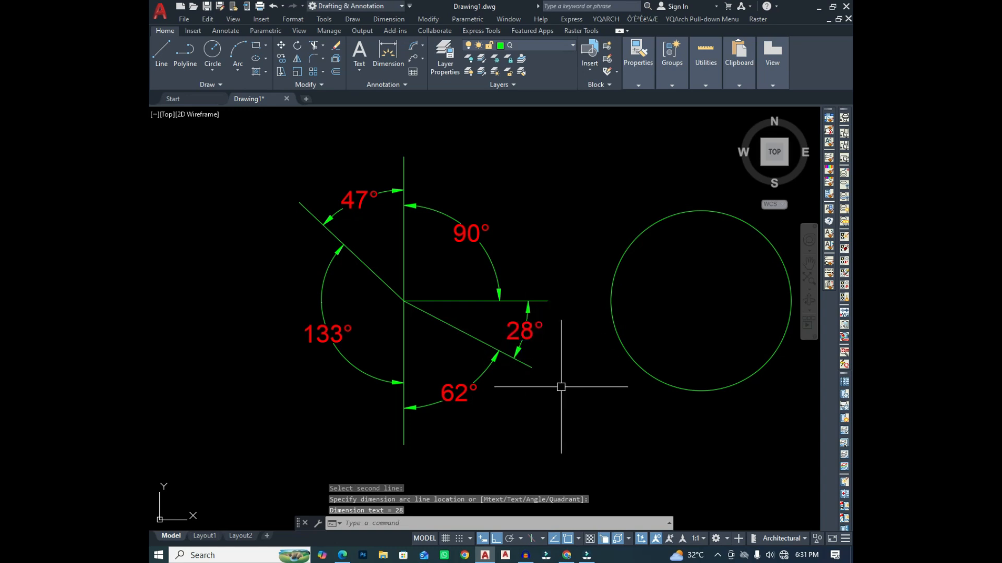
# Step: Add a diameter dimension to the circle, with its text placed outside at the circle's upper right
pyautogui.moveTo(541, 380)
pyautogui.mouseDown(button='middle')
pyautogui.moveTo(456, 381)
pyautogui.moveTo(505, 376)
pyautogui.mouseUp(button='middle')
pyautogui.moveTo(446, 360)
pyautogui.mouseDown(button='middle')
pyautogui.moveTo(409, 351)
pyautogui.moveTo(402, 364)
pyautogui.mouseUp(button='middle')
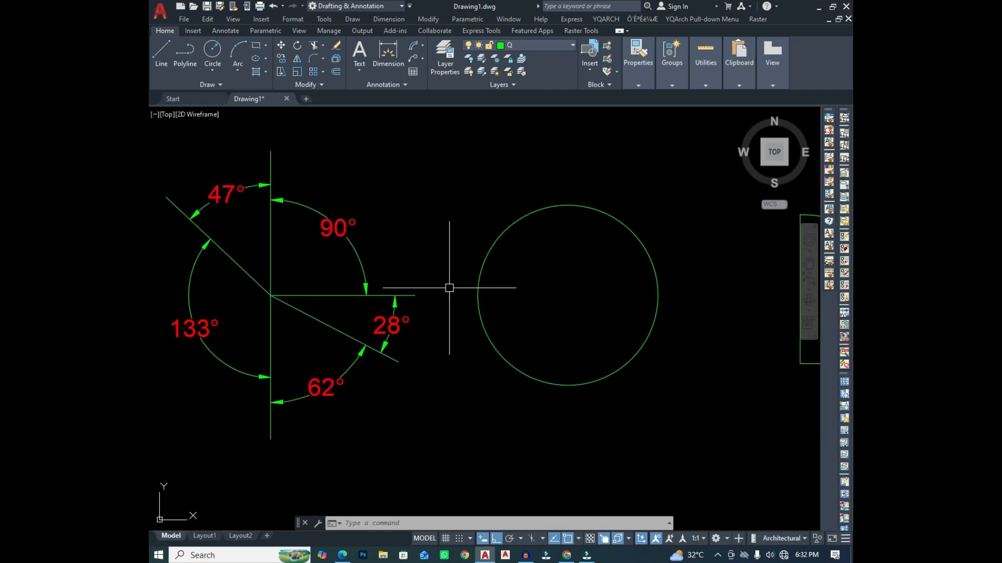
pyautogui.moveTo(581, 287)
pyautogui.mouseDown(button='middle')
pyautogui.moveTo(510, 286)
pyautogui.moveTo(497, 304)
pyautogui.mouseUp(button='middle')
pyautogui.scroll(2, 509, 286)
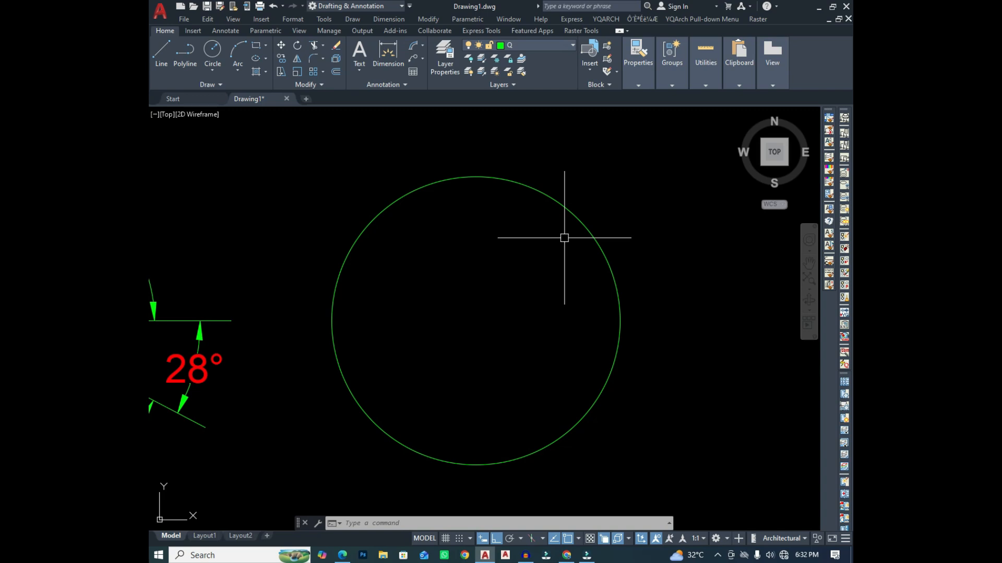
pyautogui.moveTo(547, 258); pyautogui.dragTo(547, 265, button='middle')
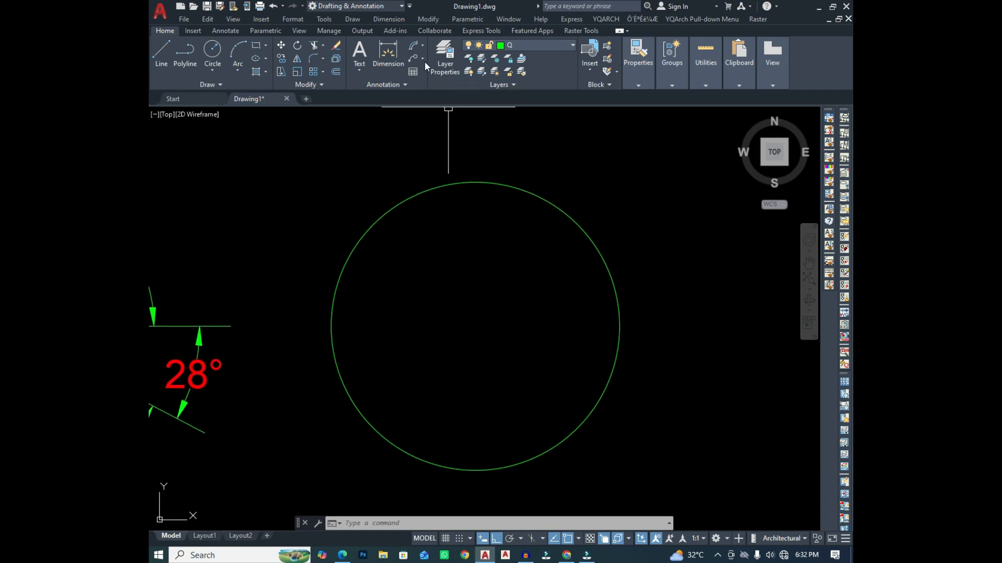
pyautogui.click(422, 47)
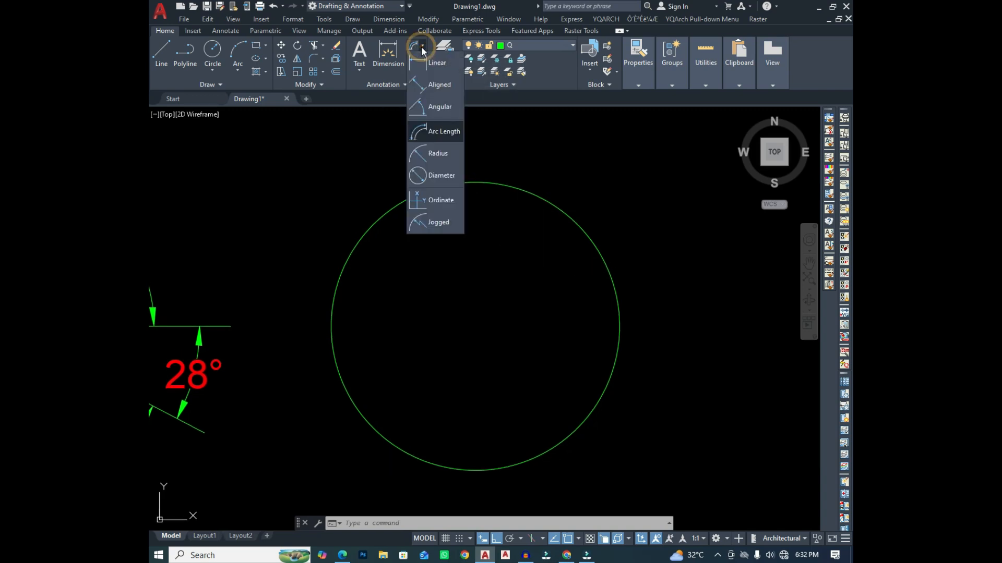
pyautogui.click(428, 176)
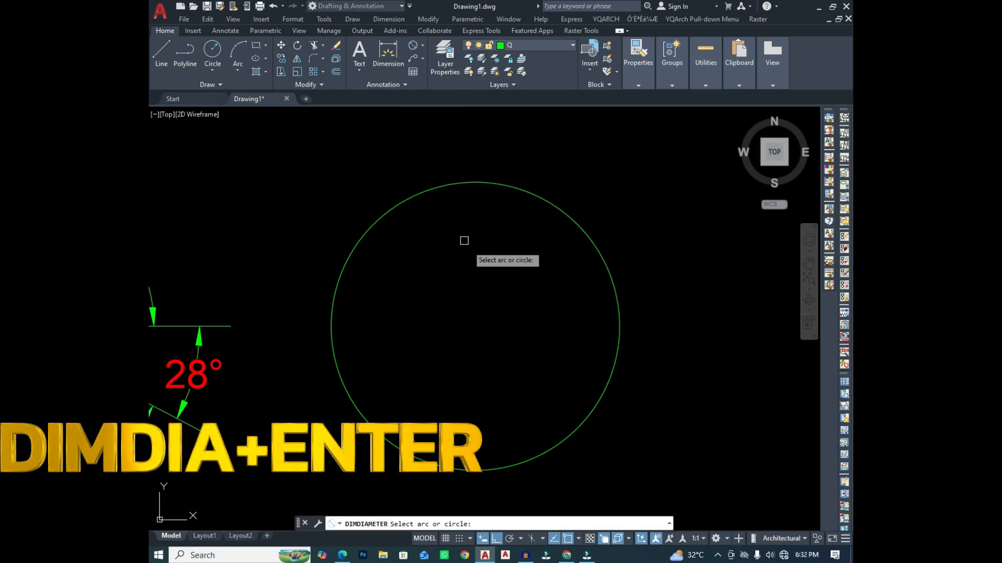
pyautogui.click(554, 208)
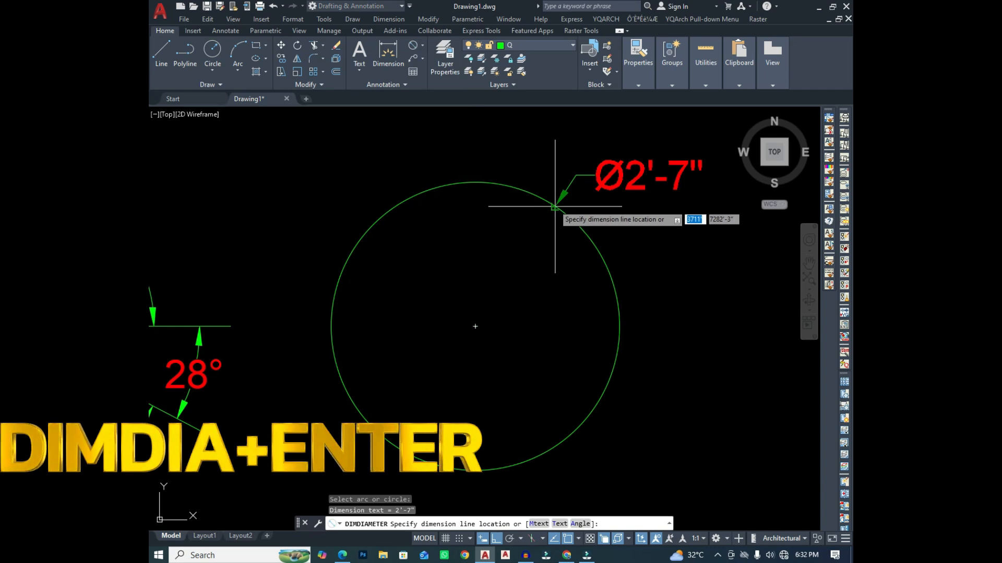
pyautogui.moveTo(554, 205); pyautogui.dragTo(479, 238, button='middle')
pyautogui.click(465, 207)
pyautogui.moveTo(465, 279)
pyautogui.mouseDown(button='middle')
pyautogui.moveTo(488, 264)
pyautogui.moveTo(492, 245)
pyautogui.mouseUp(button='middle')
pyautogui.scroll(-2, 494, 261)
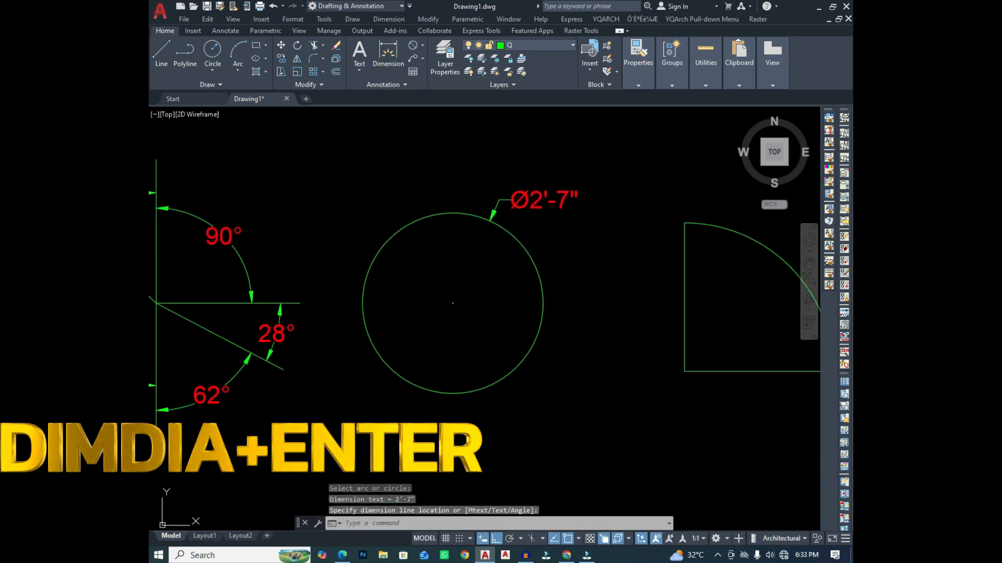
# Step: Add a second diameter dimension to the circle, with its text placed inside at the circle's lower right
pyautogui.write('im')
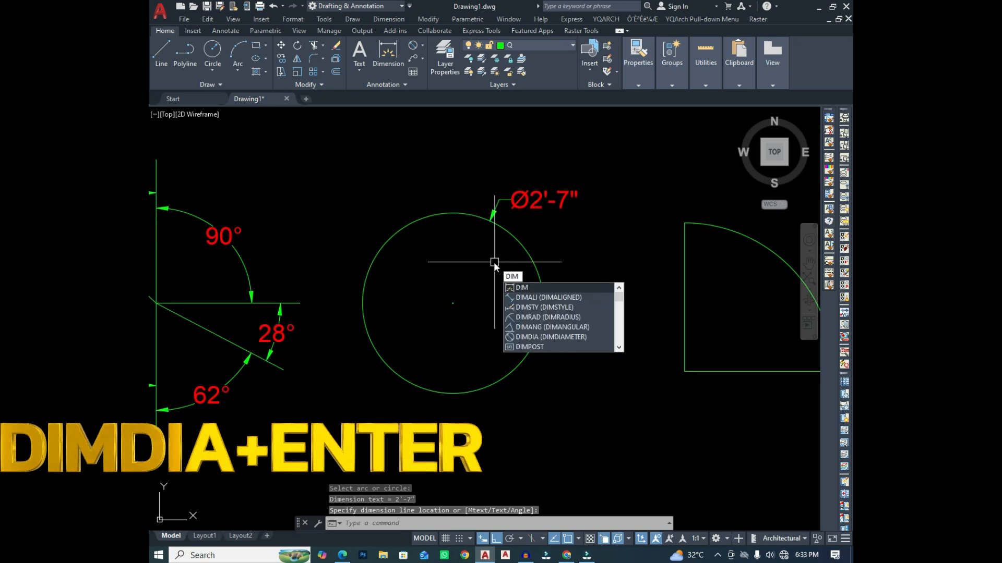
pyautogui.write('d')
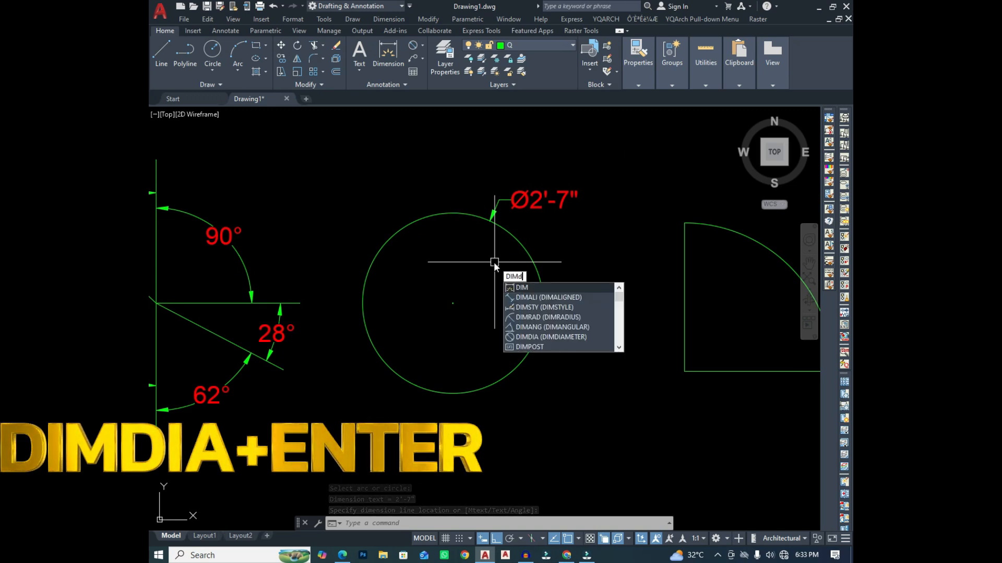
pyautogui.write('is')
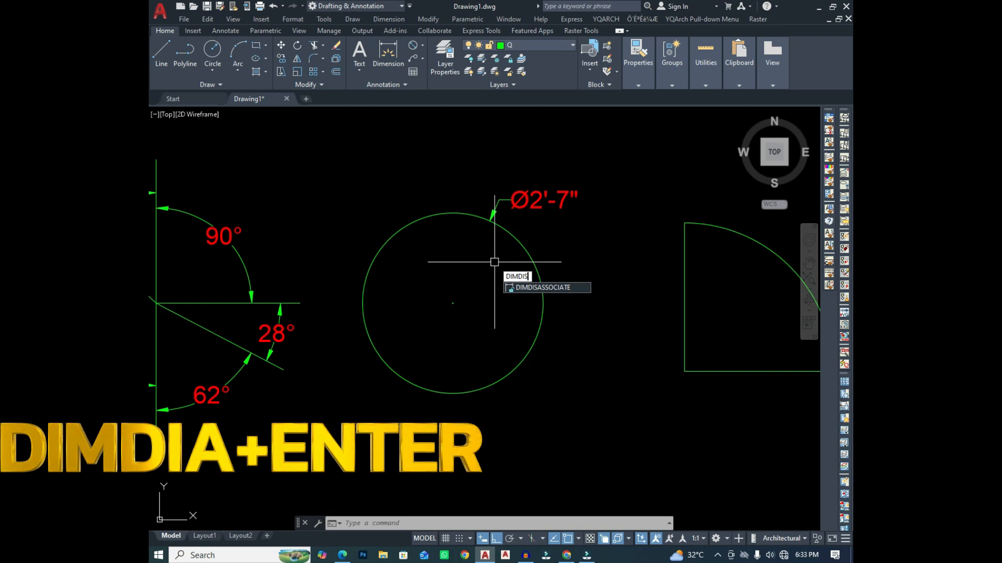
pyautogui.write('a')
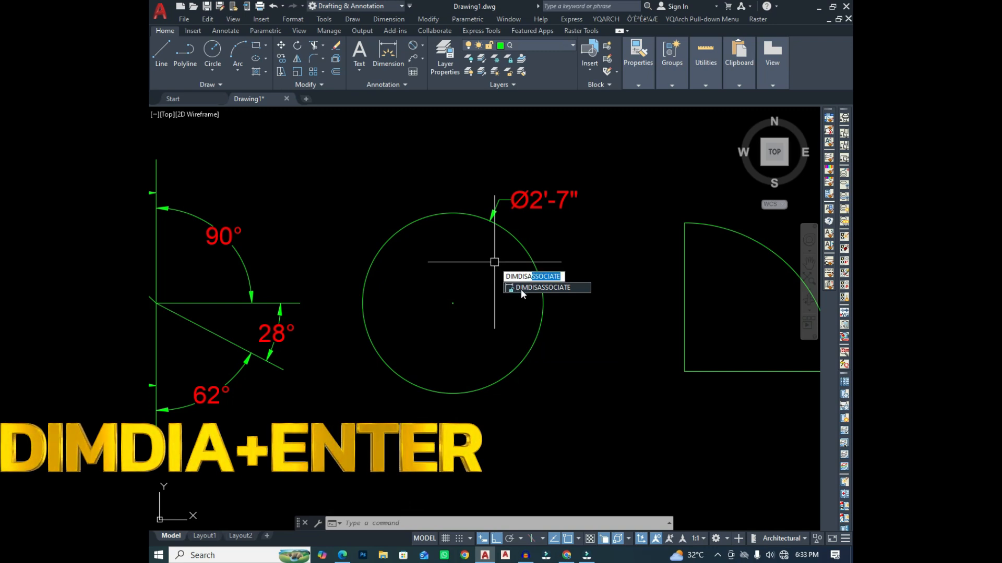
pyautogui.press('BackSpace')
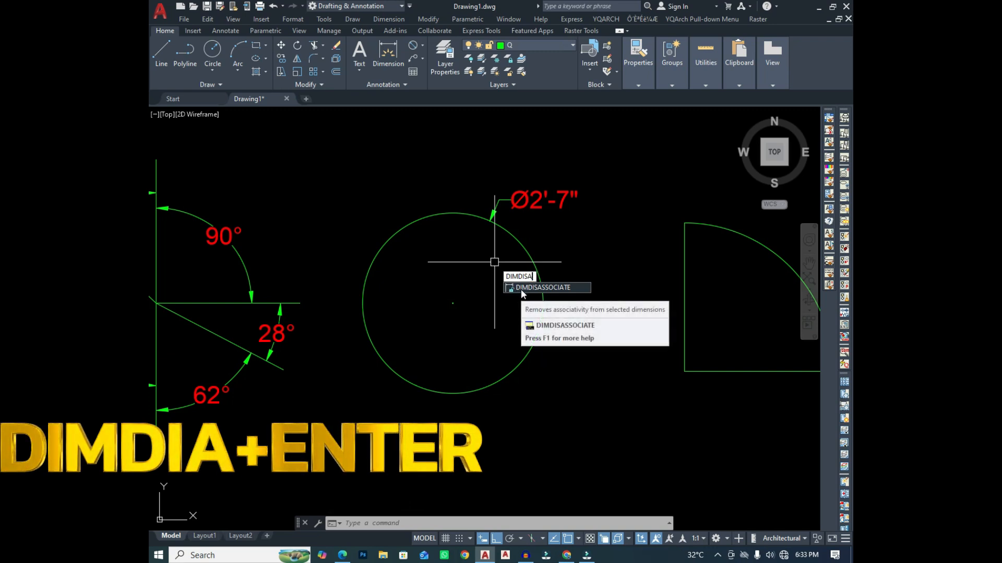
pyautogui.press('BackSpace')
pyautogui.press('BackSpace')
pyautogui.press('BackSpace')
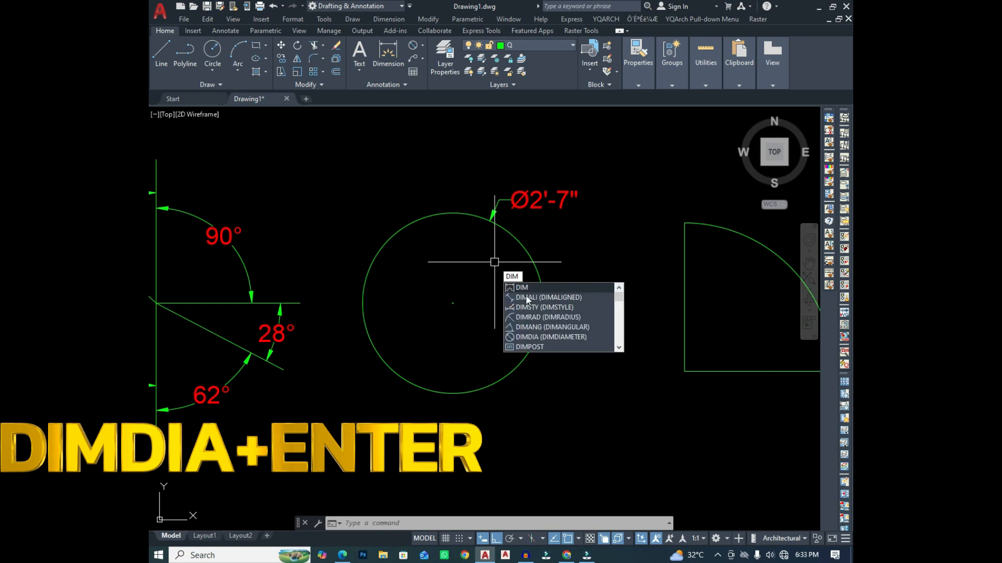
pyautogui.click(544, 338)
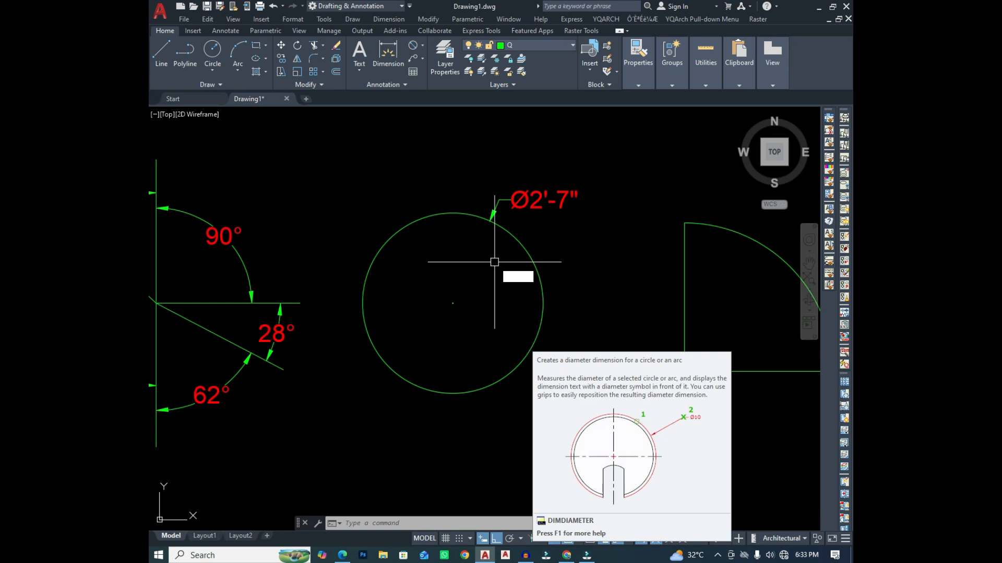
pyautogui.click(531, 346)
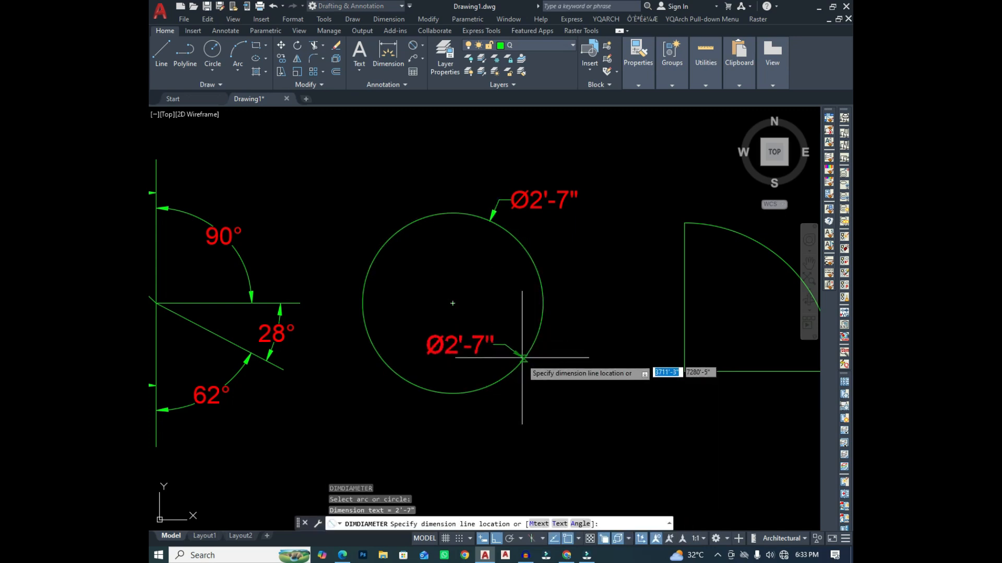
pyautogui.click(519, 360)
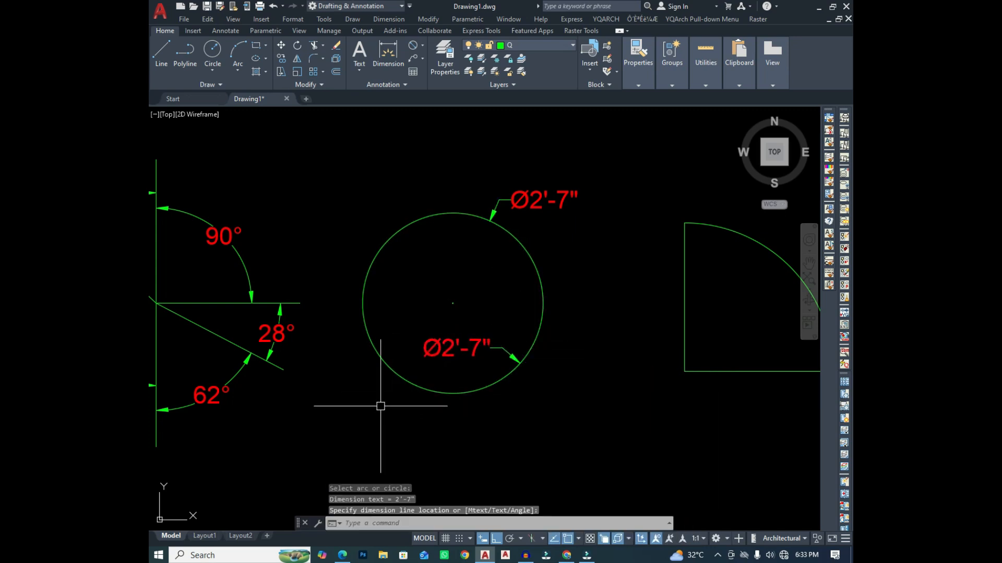
# Step: Add a third diameter dimension to the circle, with its text placed outside at the circle's lower left
pyautogui.scroll(5, 425, 358)
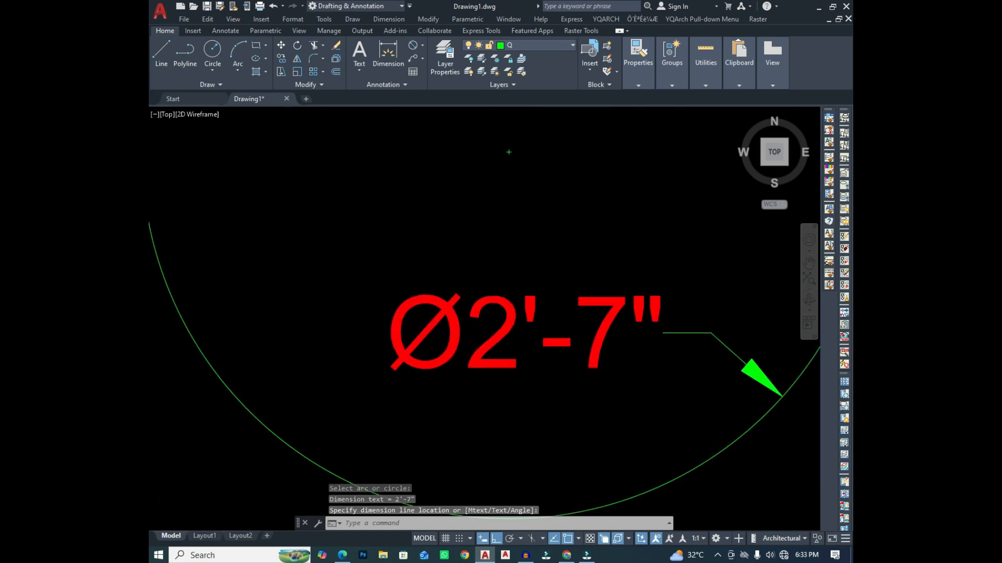
pyautogui.scroll(4, 416, 324)
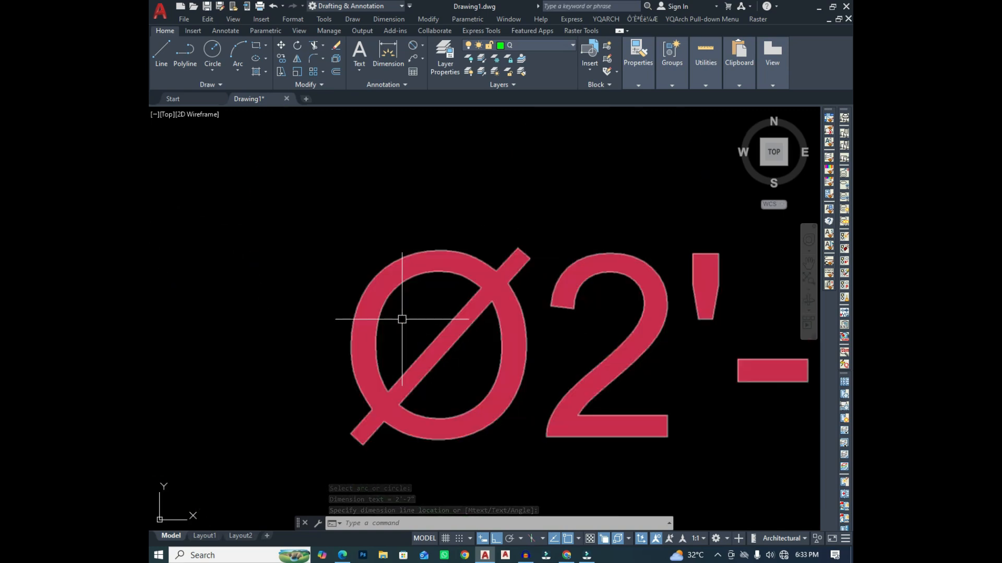
pyautogui.moveTo(466, 322); pyautogui.dragTo(449, 245, button='middle')
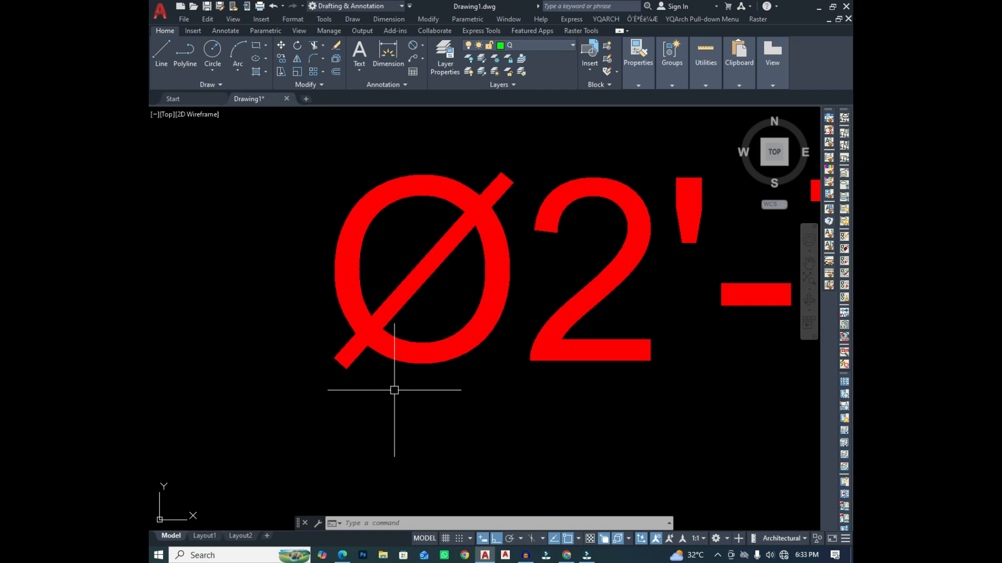
pyautogui.scroll(-4, 466, 277)
pyautogui.scroll(-6, 466, 277)
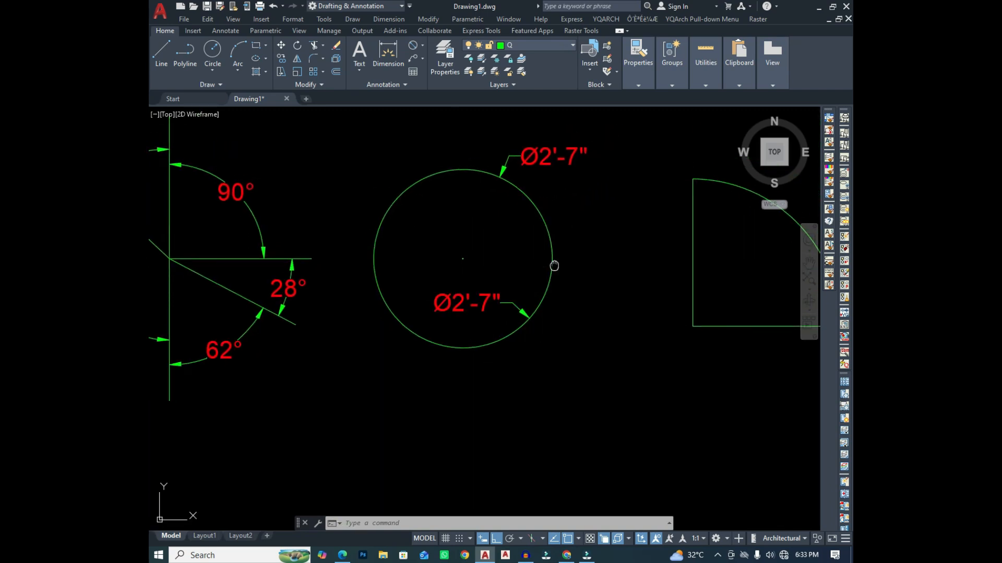
pyautogui.moveTo(553, 264); pyautogui.dragTo(527, 281, button='middle')
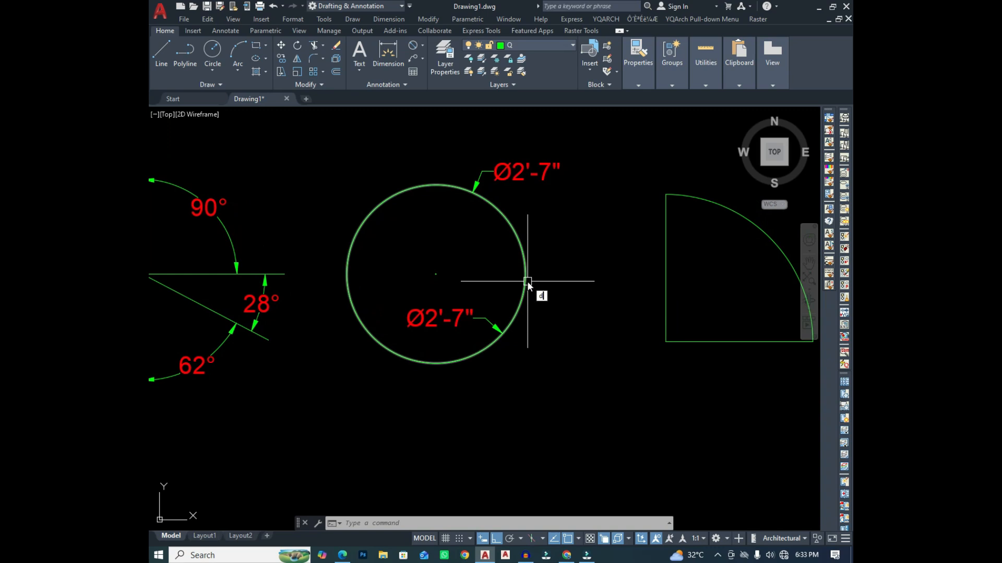
pyautogui.write('m')
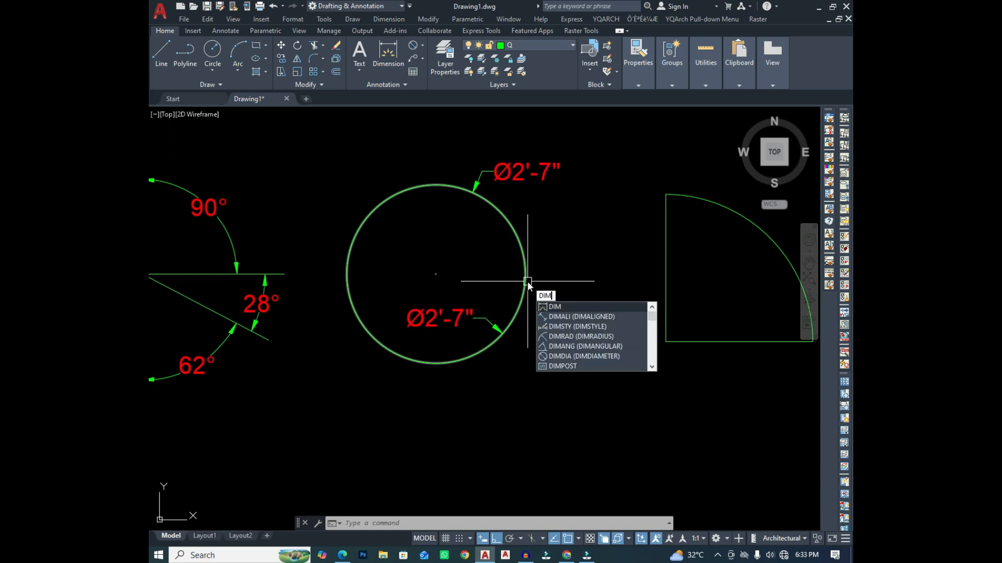
pyautogui.click(557, 358)
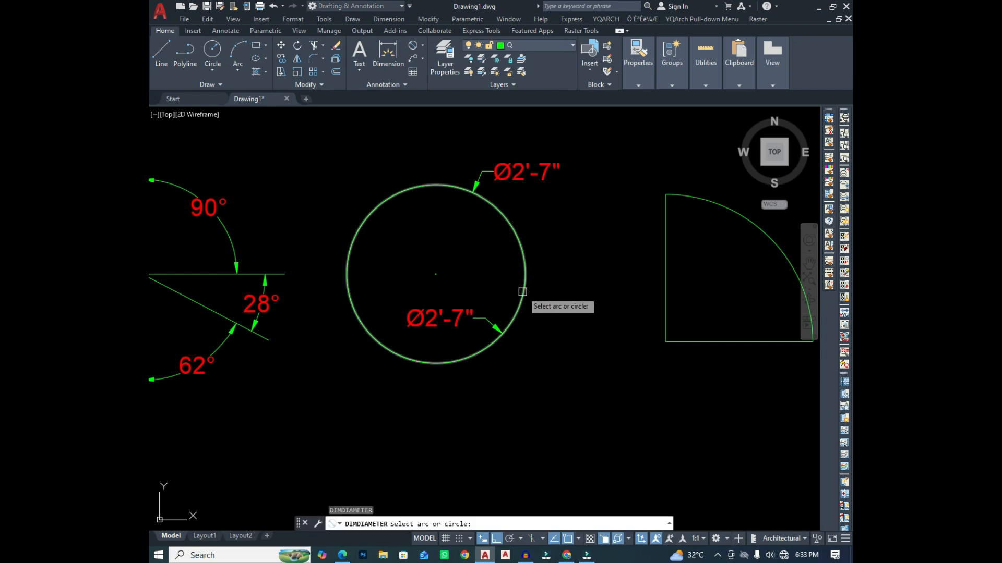
pyautogui.click(523, 291)
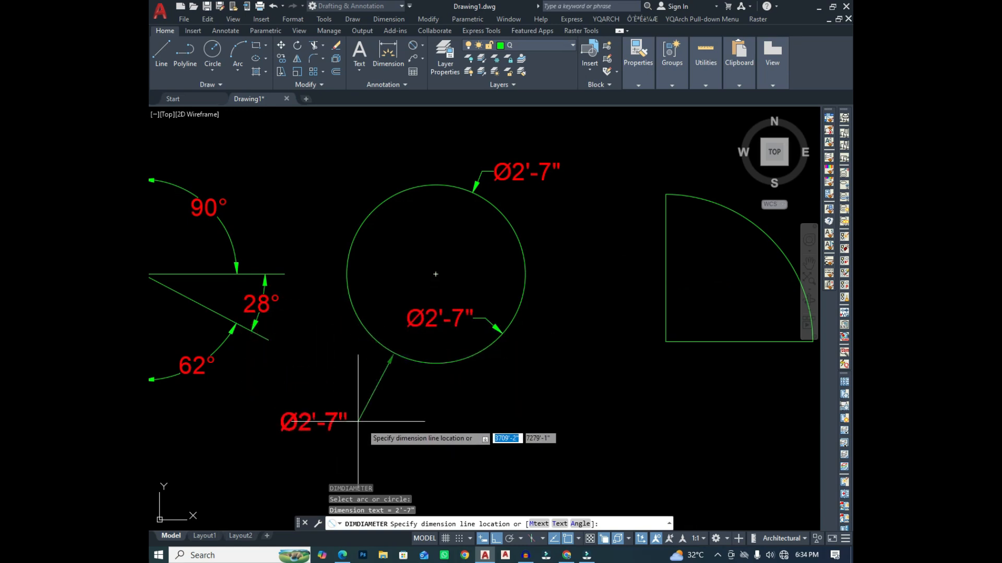
pyautogui.click(388, 429)
# Step: Add a radius dimension to the arc of the quarter-circle shape, with its text placed outside at the arc's upper right
pyautogui.moveTo(530, 419)
pyautogui.mouseDown(button='middle')
pyautogui.moveTo(525, 406)
pyautogui.moveTo(346, 425)
pyautogui.moveTo(388, 418)
pyautogui.mouseUp(button='middle')
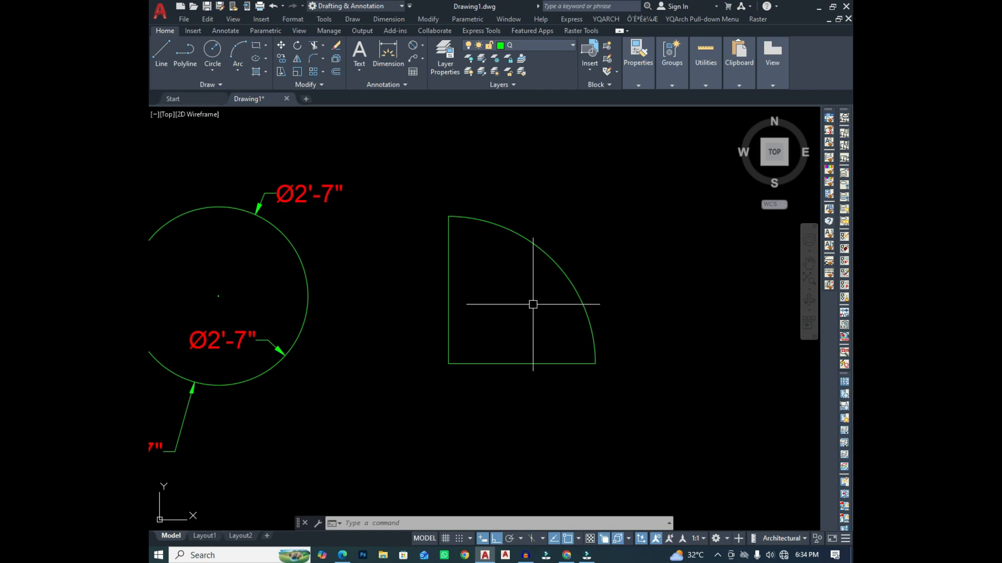
pyautogui.write('im')
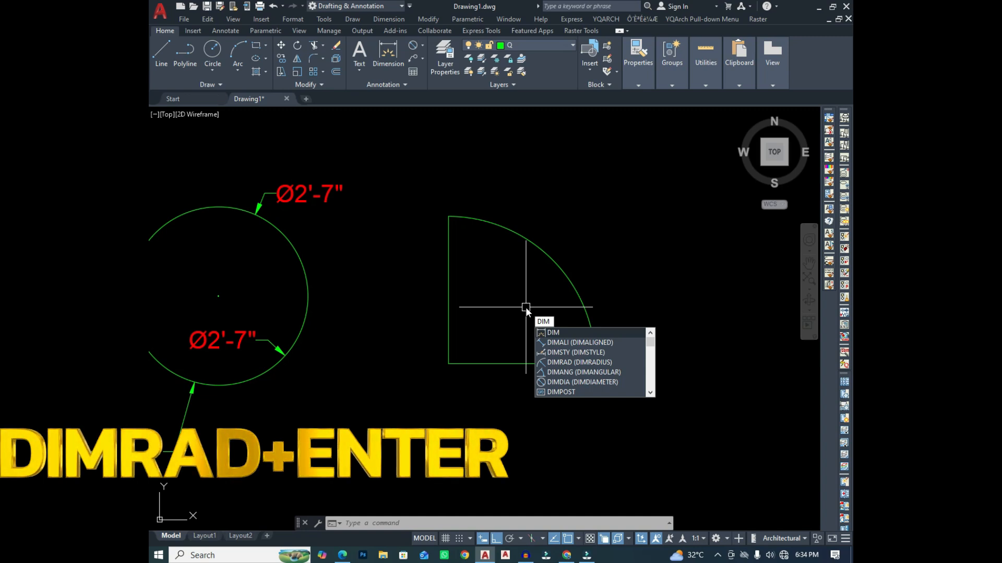
pyautogui.write('rad')
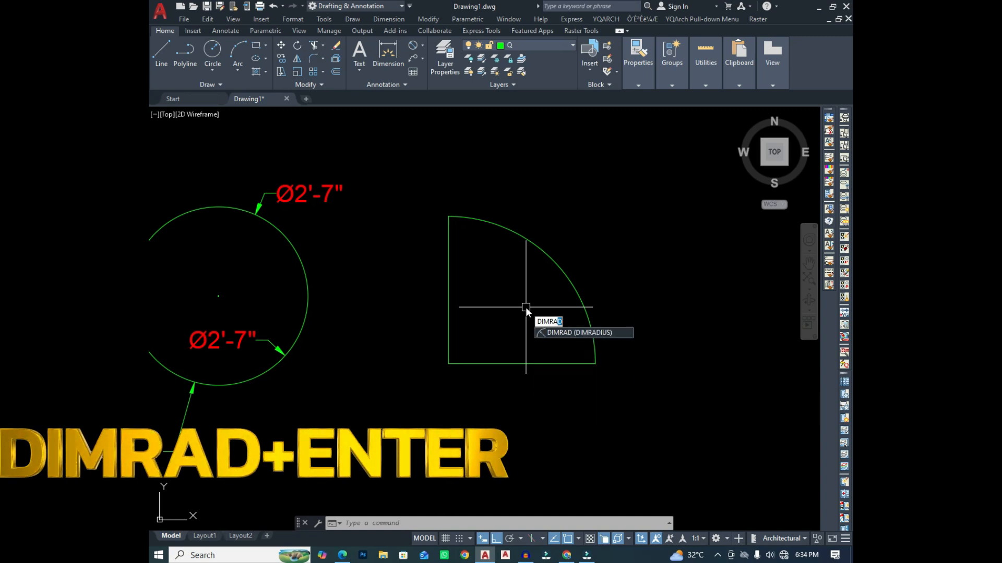
pyautogui.click(578, 332)
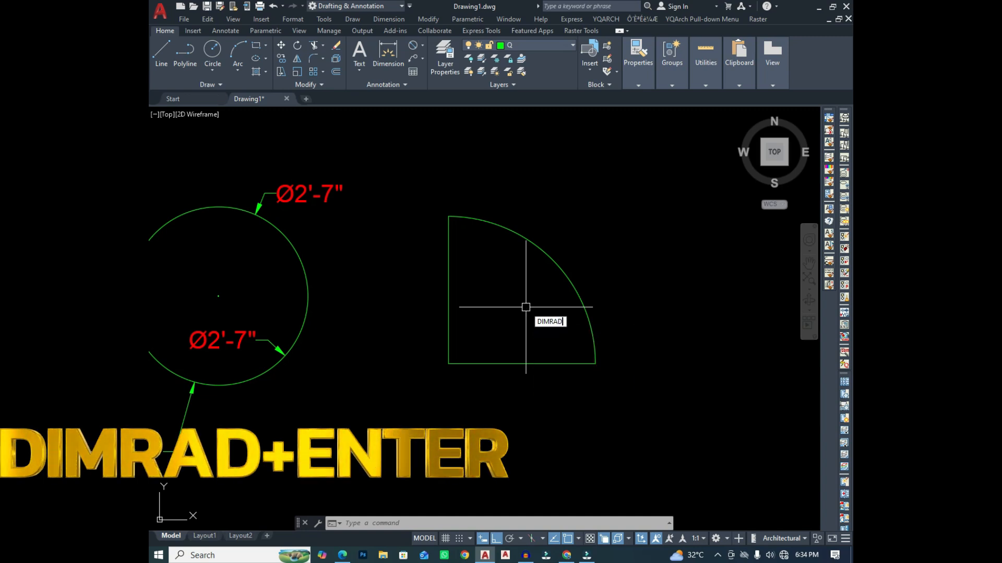
pyautogui.click(581, 307)
pyautogui.click(590, 230)
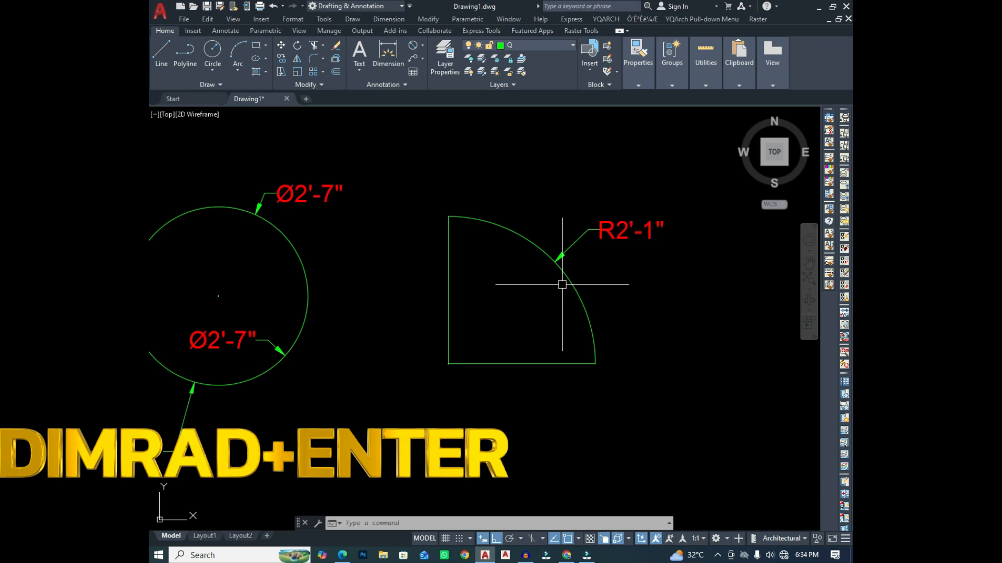
# Step: Review the aligned, angular, diameter and radius dimensions on the line, radiating line group, circle and quarter-circle shape
pyautogui.scroll(-4, 562, 285)
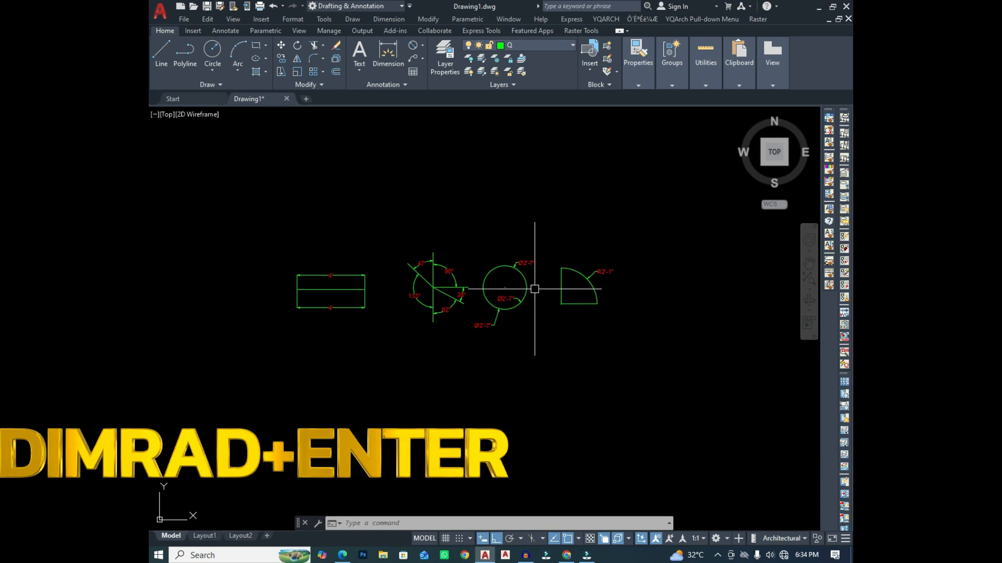
pyautogui.scroll(2, 534, 289)
pyautogui.moveTo(535, 294); pyautogui.dragTo(579, 295, button='middle')
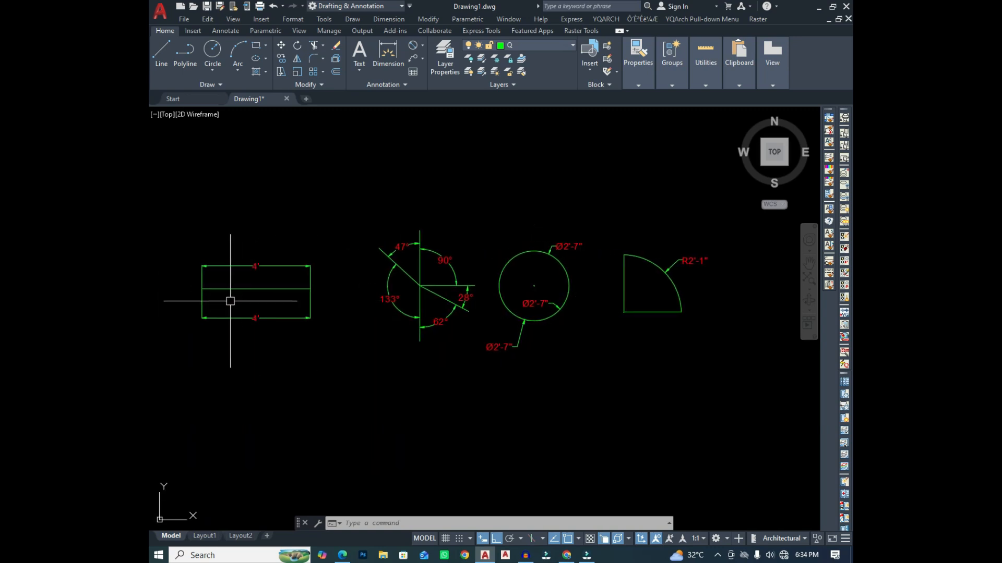
pyautogui.scroll(3, 250, 287)
pyautogui.moveTo(259, 284)
pyautogui.mouseDown(button='middle')
pyautogui.moveTo(447, 266)
pyautogui.moveTo(381, 290)
pyautogui.mouseUp(button='middle')
pyautogui.moveTo(456, 286); pyautogui.dragTo(286, 298, button='middle')
pyautogui.moveTo(628, 266); pyautogui.dragTo(461, 272, button='middle')
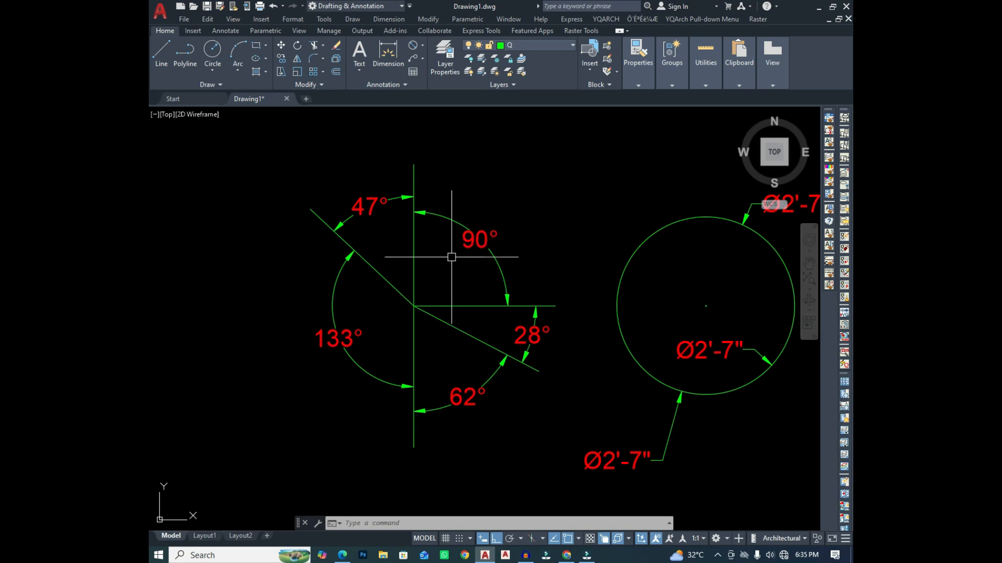
pyautogui.moveTo(483, 252); pyautogui.dragTo(324, 284, button='middle')
pyautogui.moveTo(488, 302); pyautogui.dragTo(396, 248, button='middle')
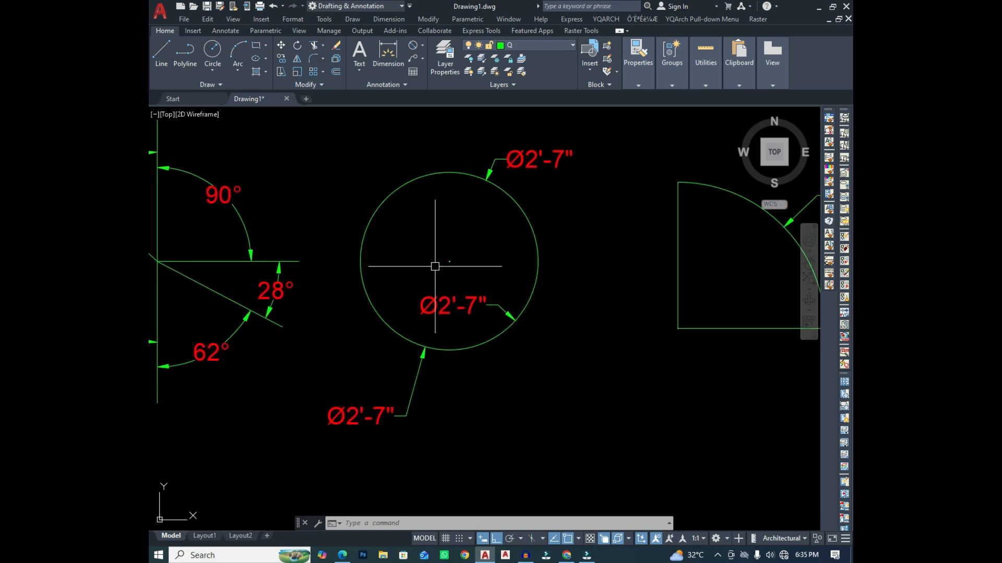
pyautogui.moveTo(490, 264); pyautogui.dragTo(293, 285, button='middle')
pyautogui.moveTo(682, 252); pyautogui.dragTo(649, 252, button='middle')
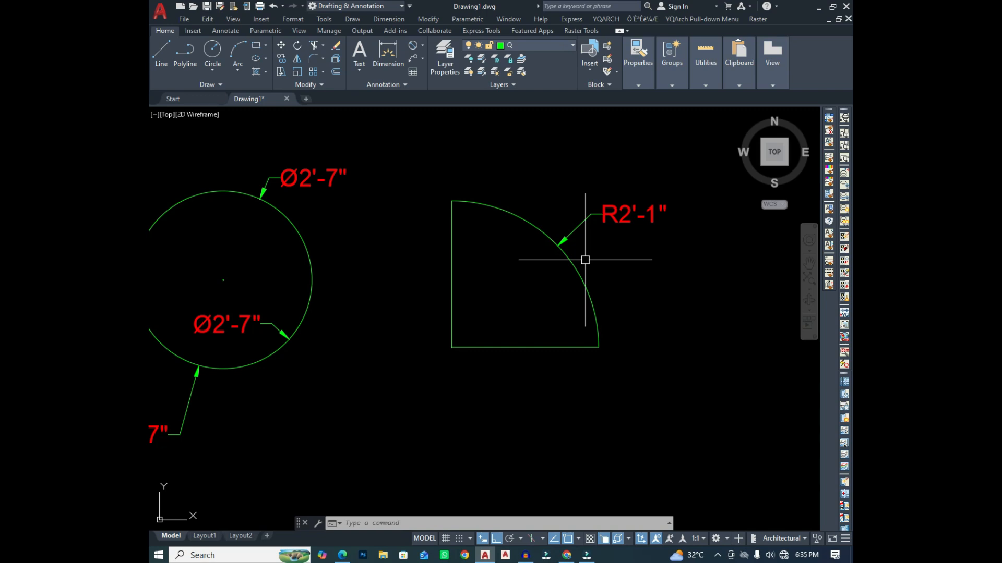
# Step: Add a second radius dimension to the quarter-circle arc, with its text placed outside, below the existing radius dimension
pyautogui.write('DIM')
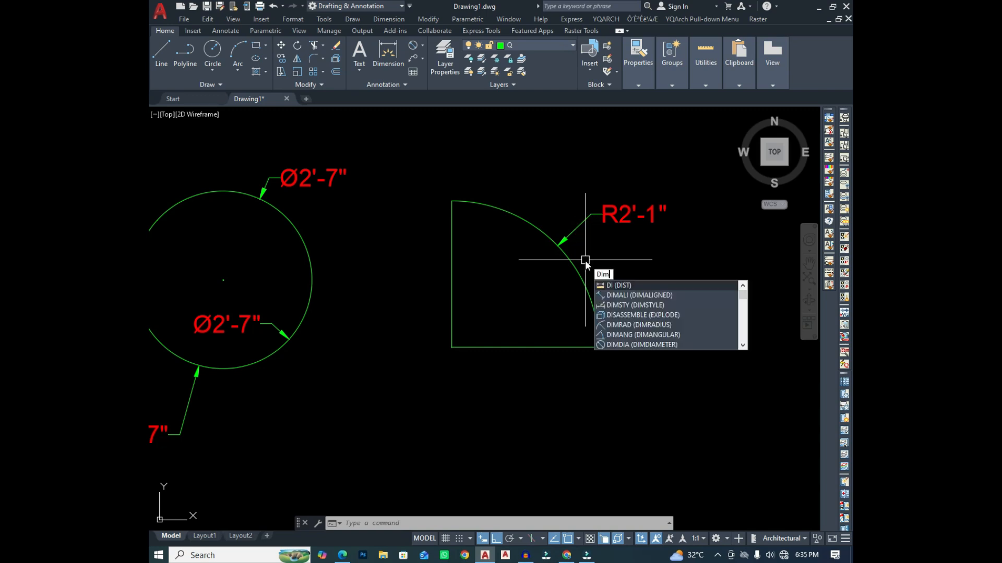
pyautogui.write('RAD')
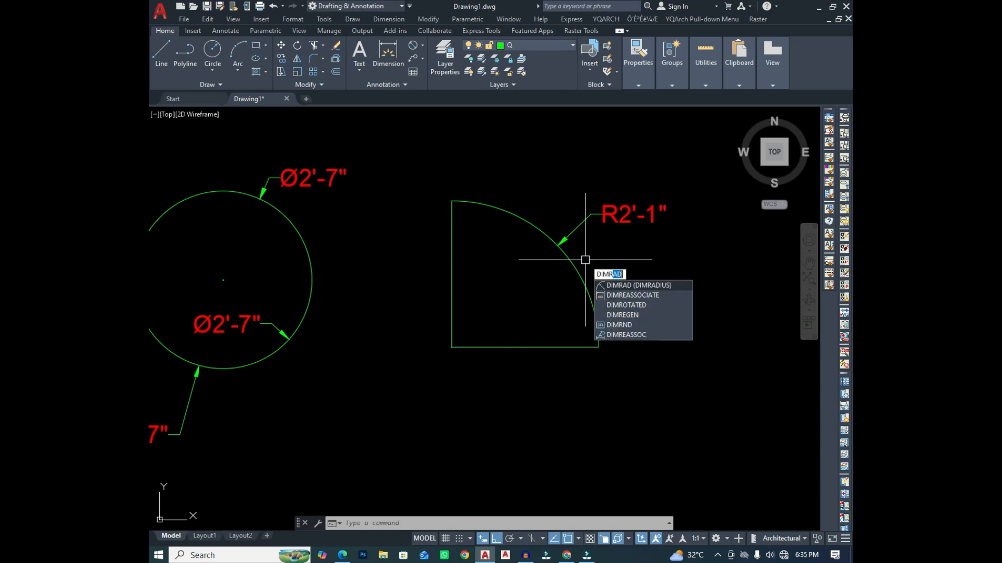
pyautogui.click(628, 286)
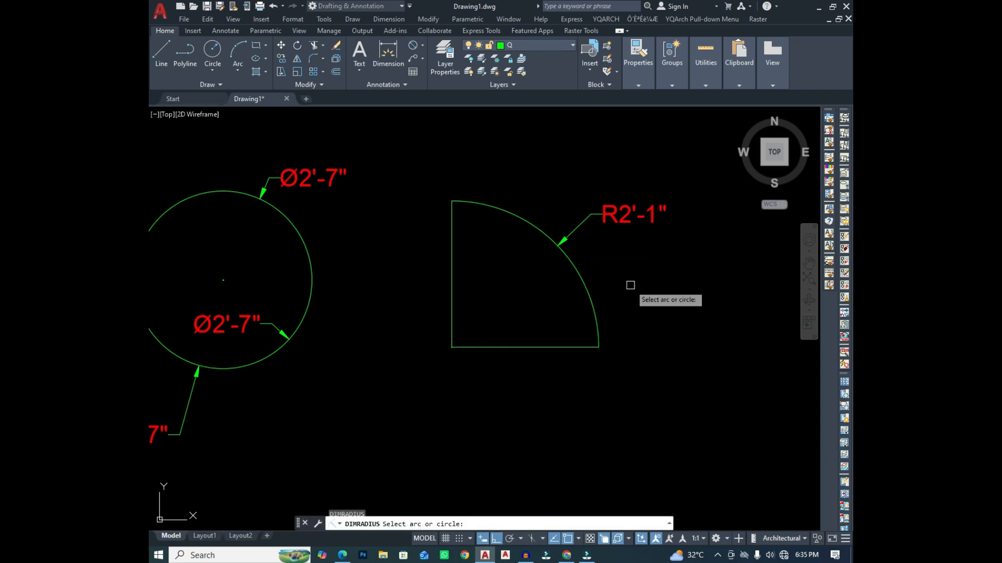
pyautogui.click(590, 298)
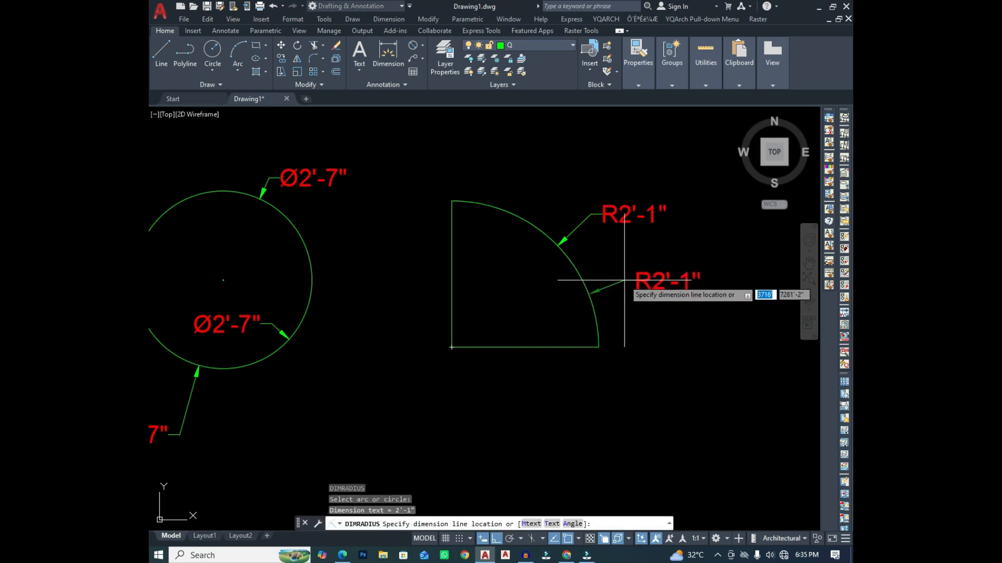
pyautogui.click(624, 282)
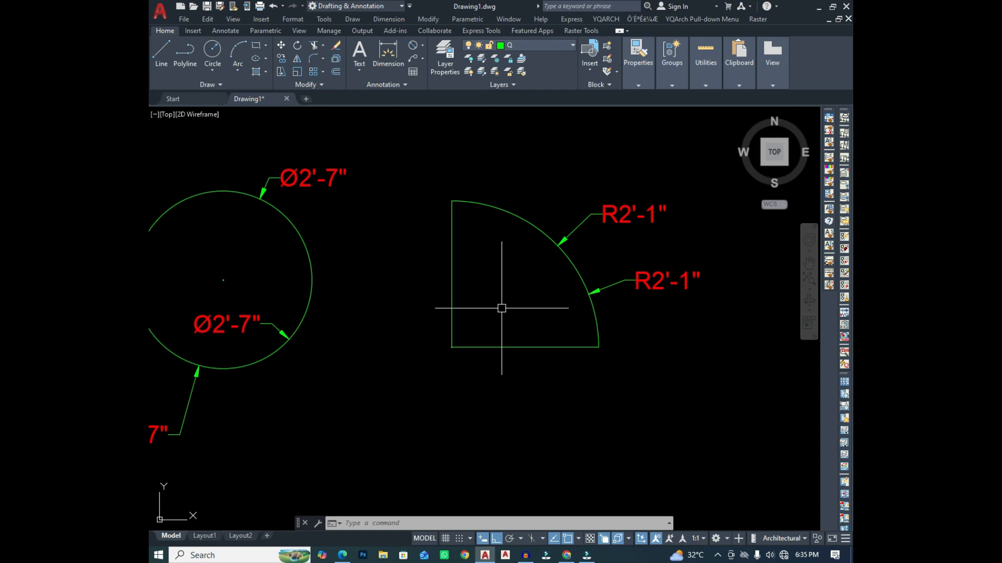
pyautogui.moveTo(584, 290)
pyautogui.mouseDown(button='middle')
pyautogui.moveTo(594, 293)
pyautogui.moveTo(570, 292)
pyautogui.mouseUp(button='middle')
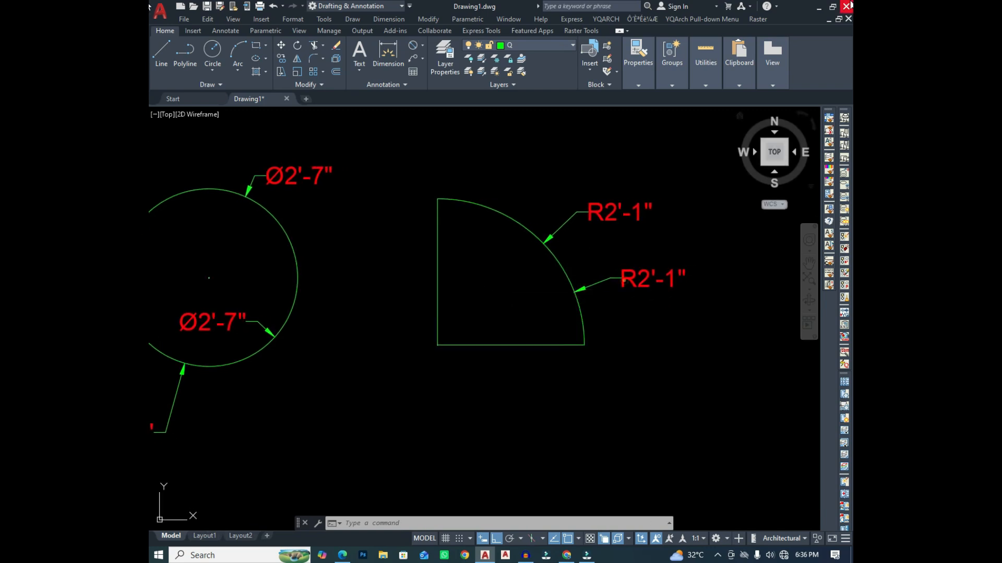